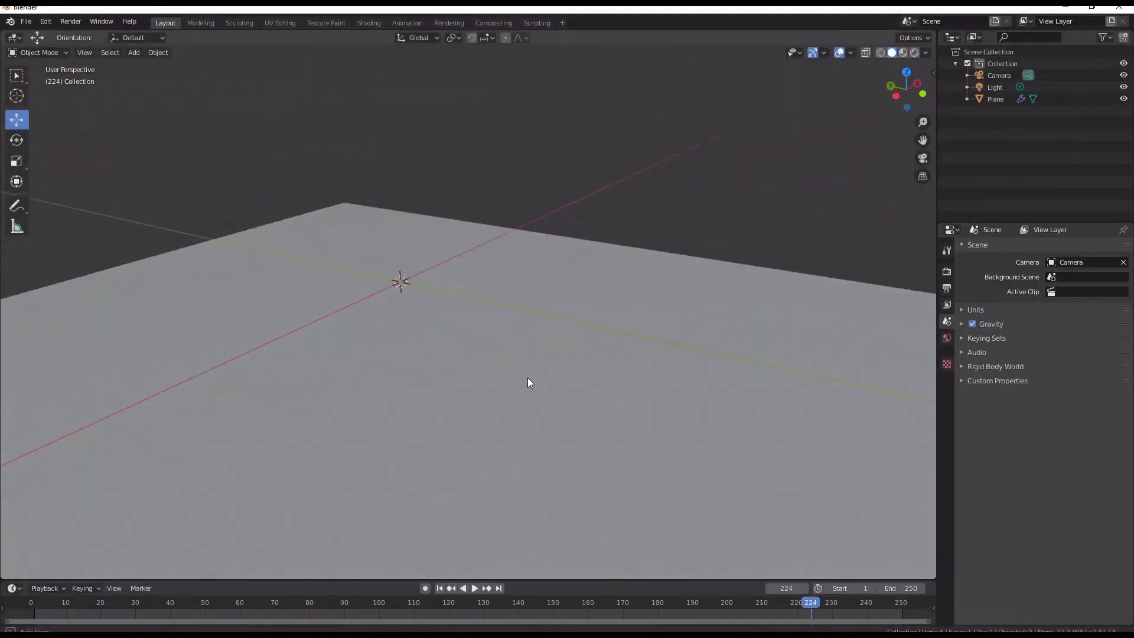
Add a cube at the 3D cursor in the middle of the ground plane.
middle_click_drag(536, 377, 417, 374)
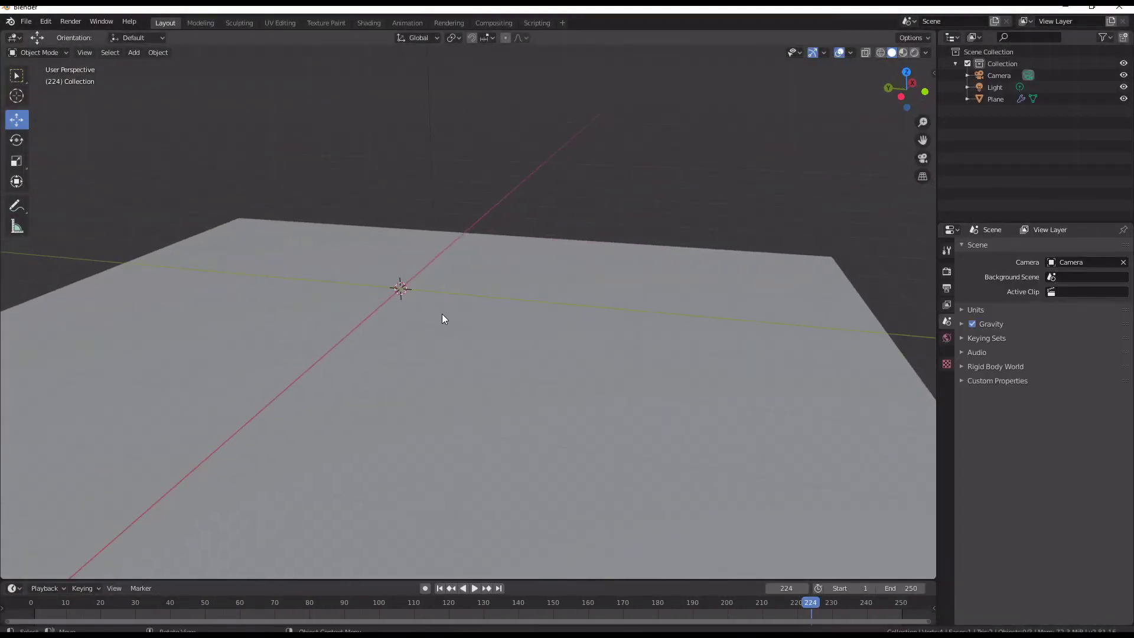
middle_click_drag(442, 304, 403, 300)
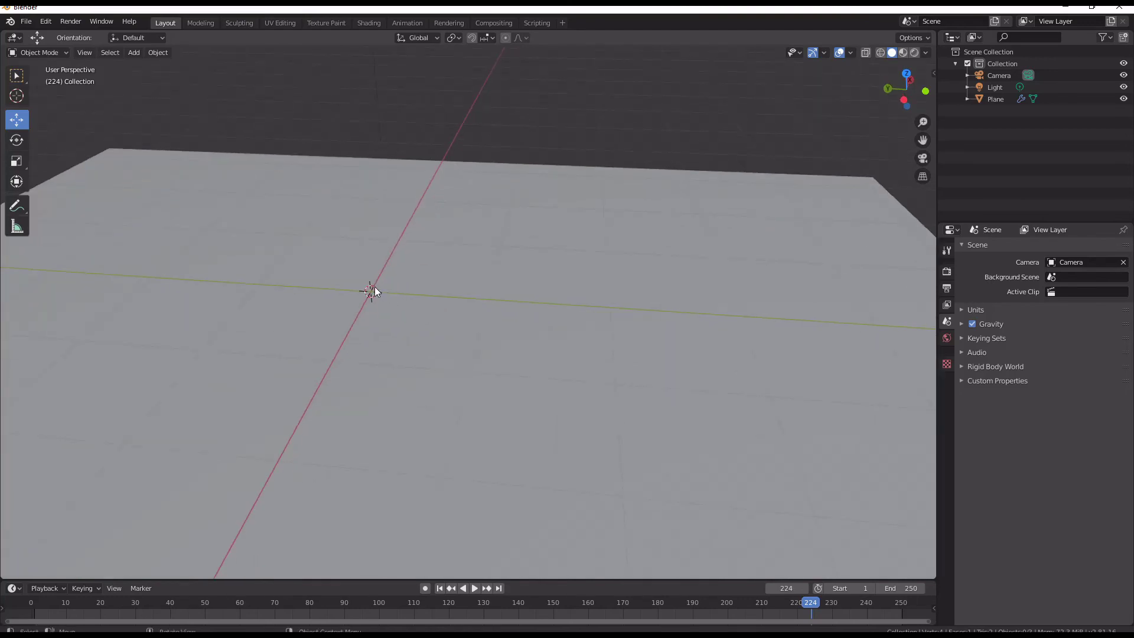
middle_click_drag(406, 307, 366, 279)
key("shift+a")
mouse_move(400, 306)
left_click(469, 317)
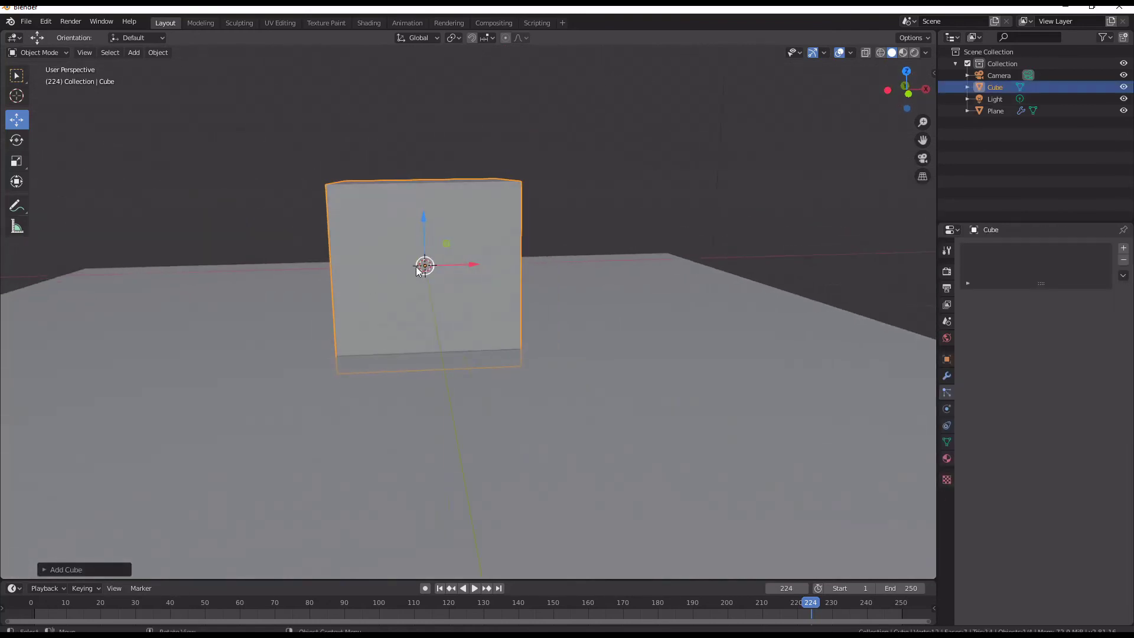
Raise the cube slightly along the Z axis so it sits on the ground plane.
right_click(417, 270)
key("Tab")
key("Tab")
left_click_drag(424, 230, 419, 205)
Subdivide the whole cube mesh with 10 cuts.
key("Tab")
key("Tab")
key("Tab")
right_click(387, 239)
left_click(372, 274)
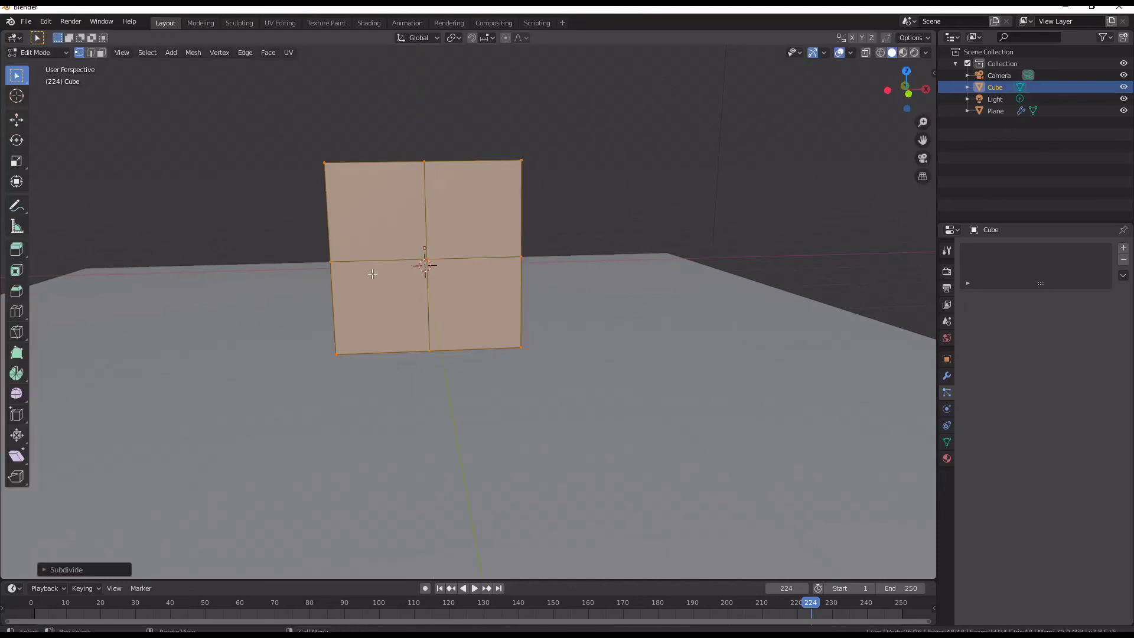
left_click(44, 572)
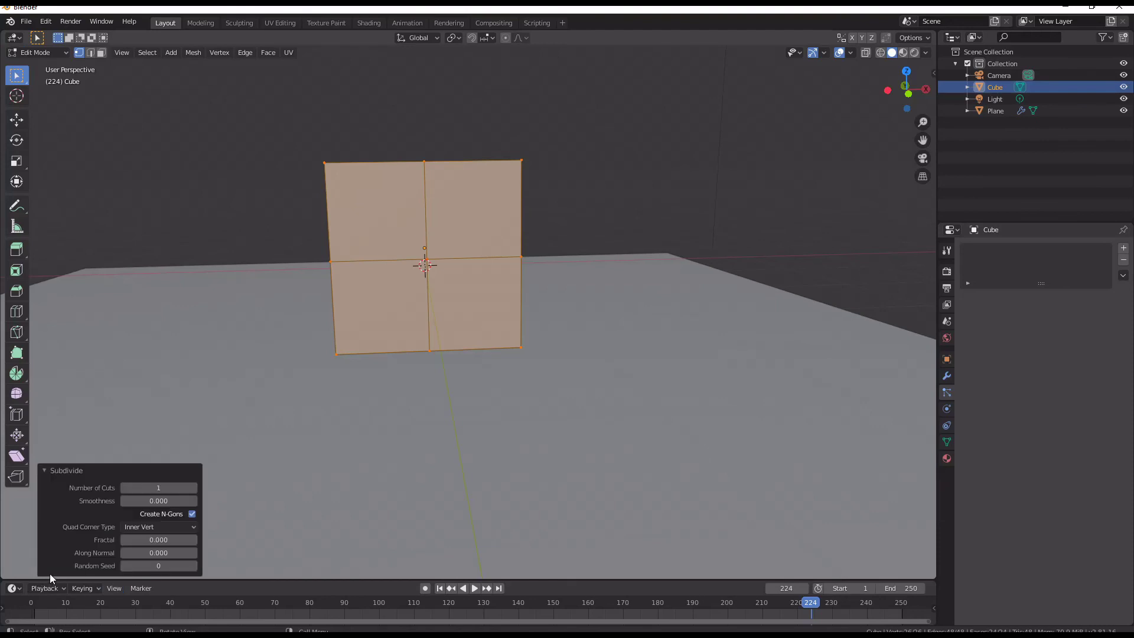
left_click_drag(149, 487, 190, 488)
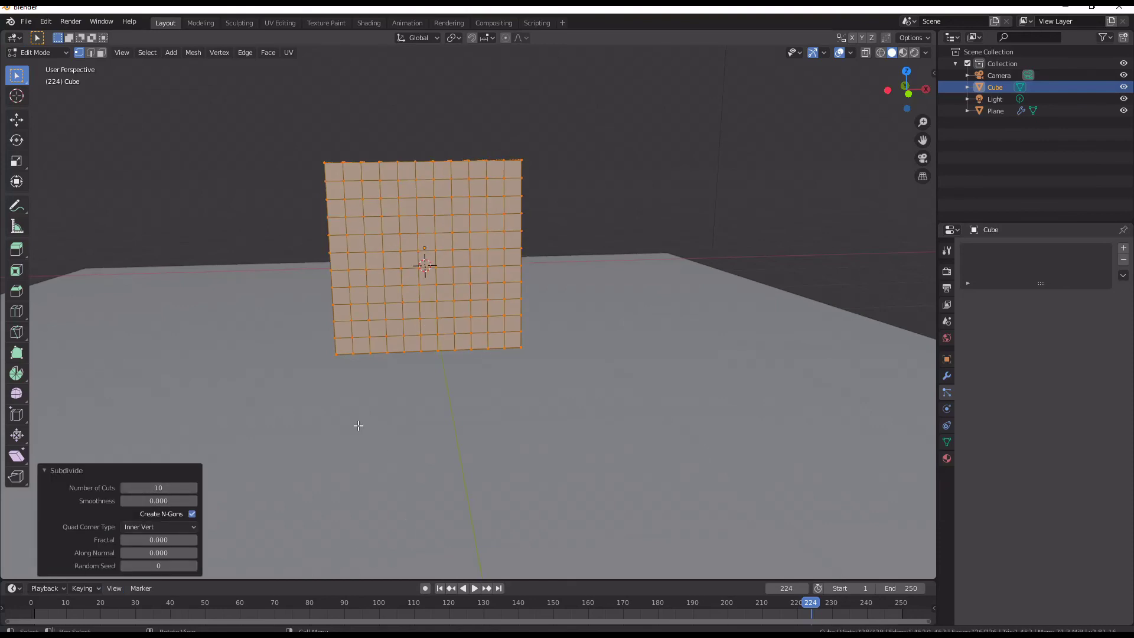
middle_click_drag(360, 422, 409, 375)
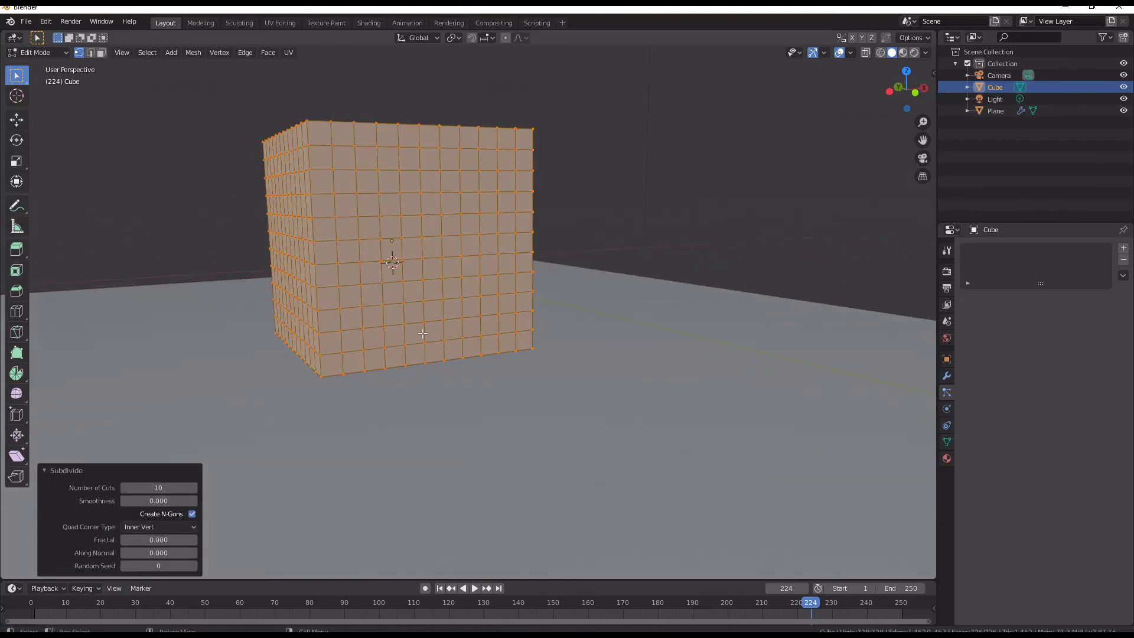
Clear the mesh selection and select the uppermost and lowermost face loops running around the cube's sides.
key("Tab")
key("Tab")
middle_click_drag(397, 291, 423, 319, "shift")
key("alt+a")
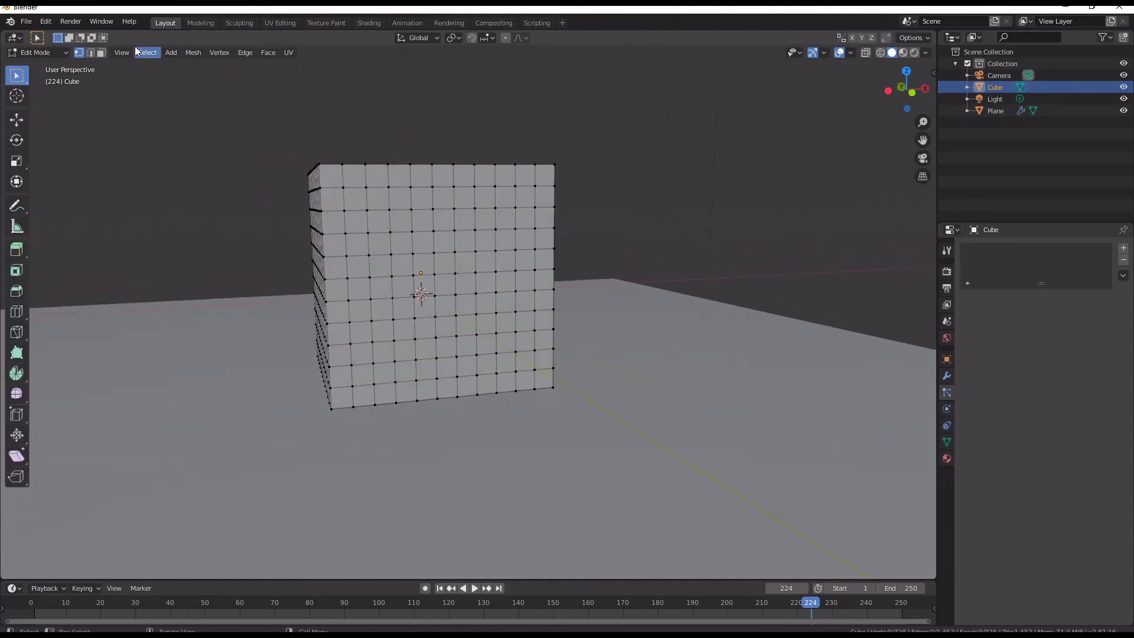
key("3")
left_click(319, 175, "alt")
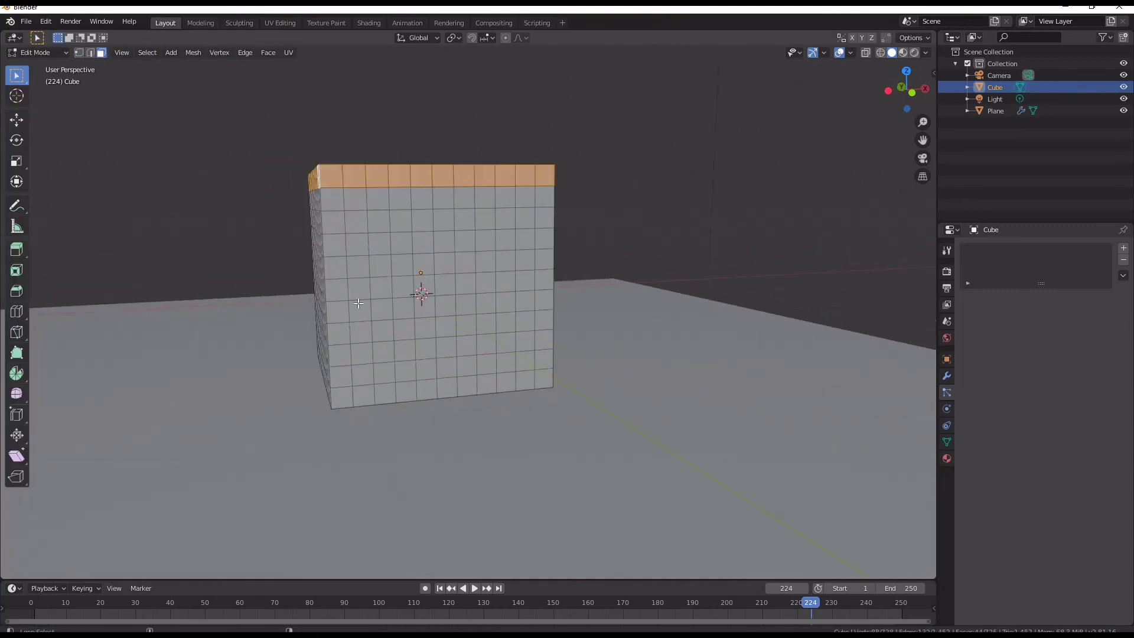
left_click(334, 398, "alt+shift")
Add two face loops that run vertically along the cube's edges to the selection.
middle_click_drag(577, 339, 494, 337)
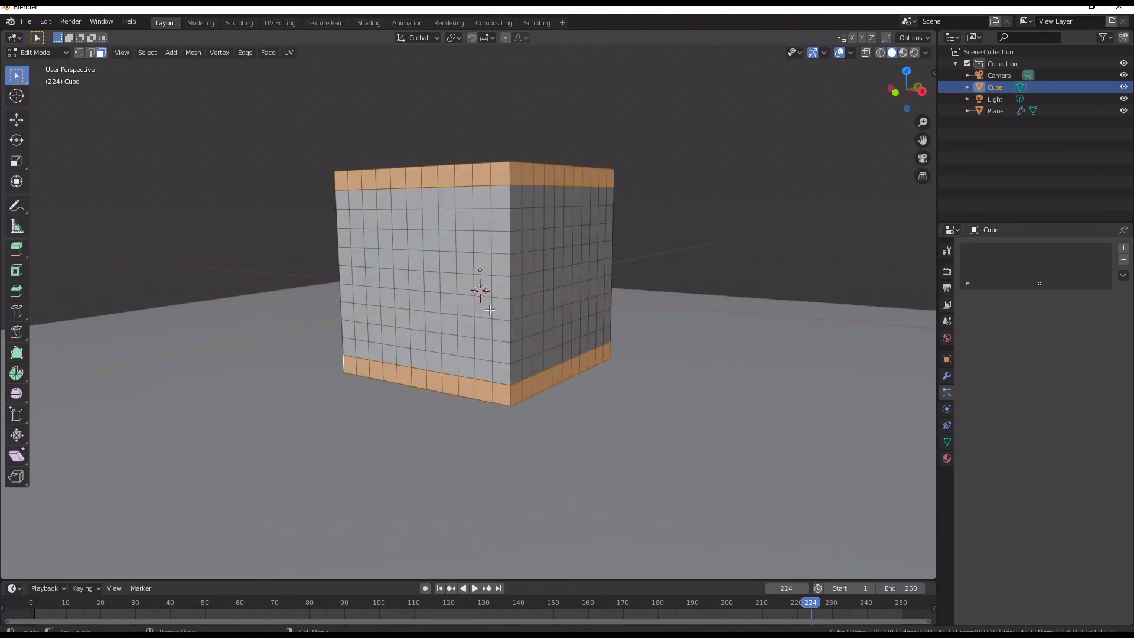
left_click(501, 211, "alt+shift")
middle_click_drag(502, 211, 427, 252)
left_click(408, 230, "alt+shift")
middle_click_drag(534, 277, 466, 294)
middle_click_drag(607, 238, 560, 299)
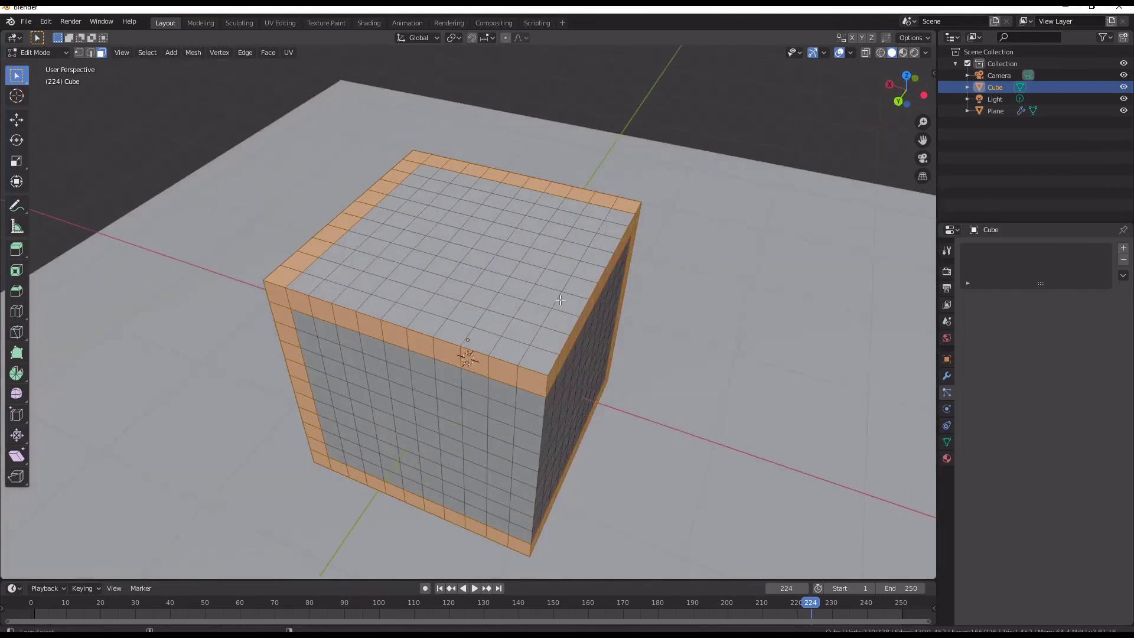
Add the remaining edge face loops to the selection, then invert it to select the inner panel faces on every side.
left_click(538, 352, "alt+shift")
middle_click_drag(540, 352, 274, 306)
left_click(389, 340, "alt+shift")
middle_click_drag(735, 277, 624, 334)
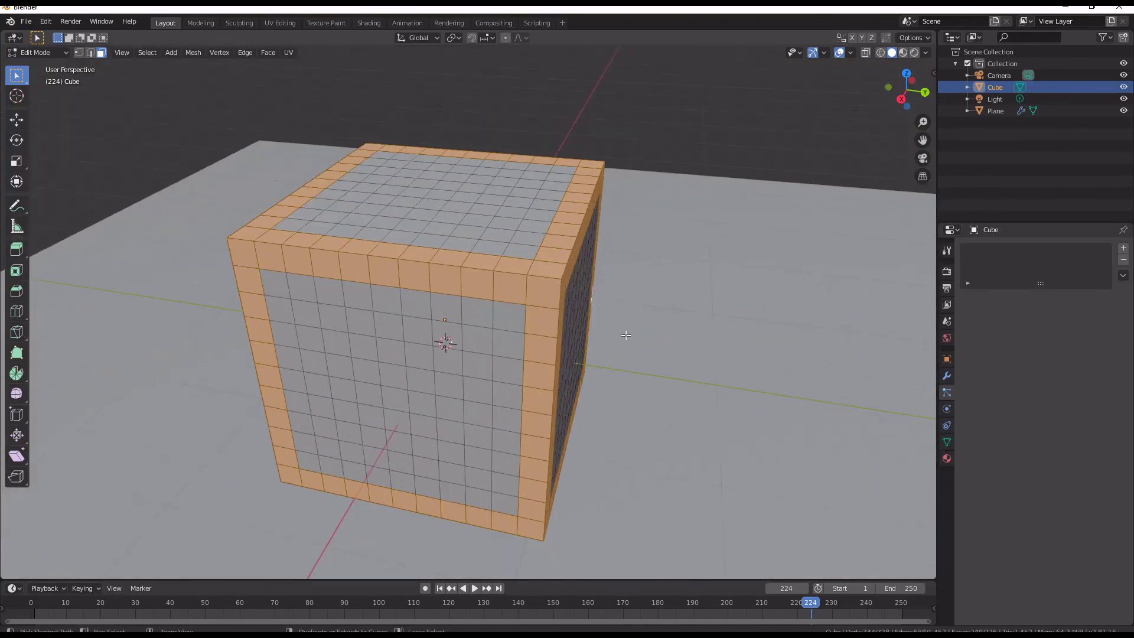
key("ctrl+i")
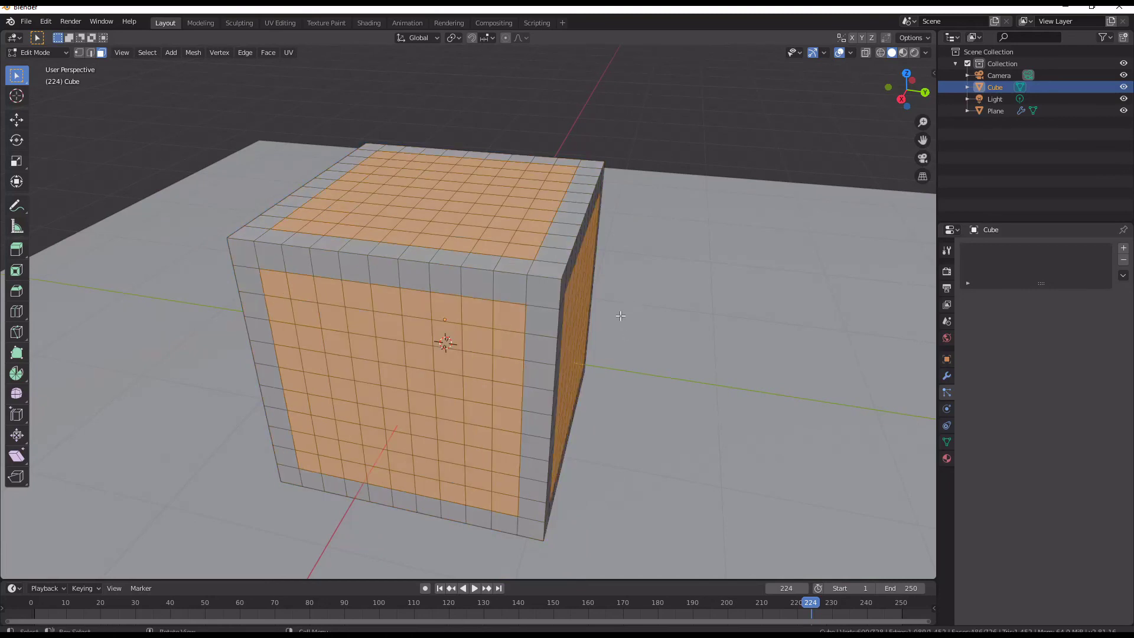
Inset the inner panel faces with 0 m thickness and a depth of about -0.123 m to form a crate frame.
right_click(658, 274)
key("i")
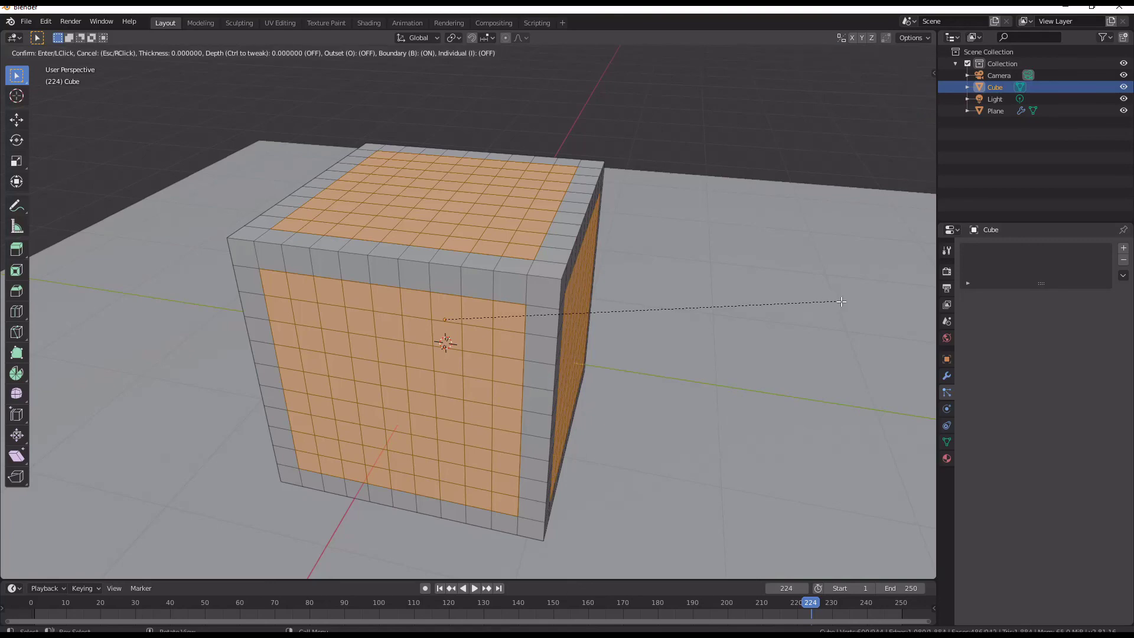
key("super")
left_click(842, 299)
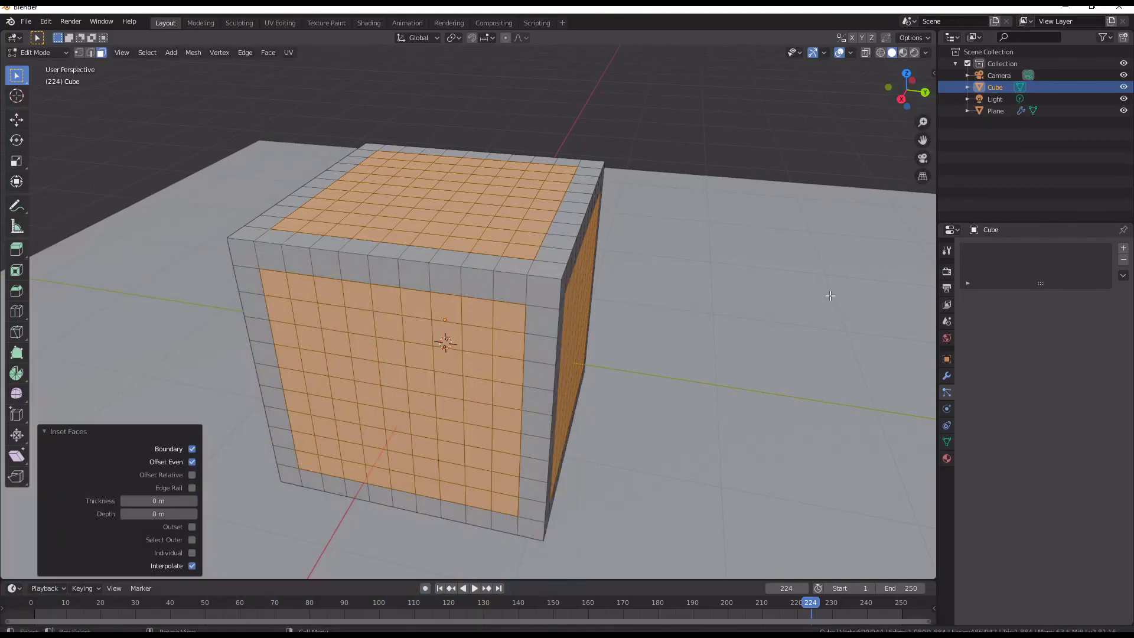
key("i")
key("ctrl")
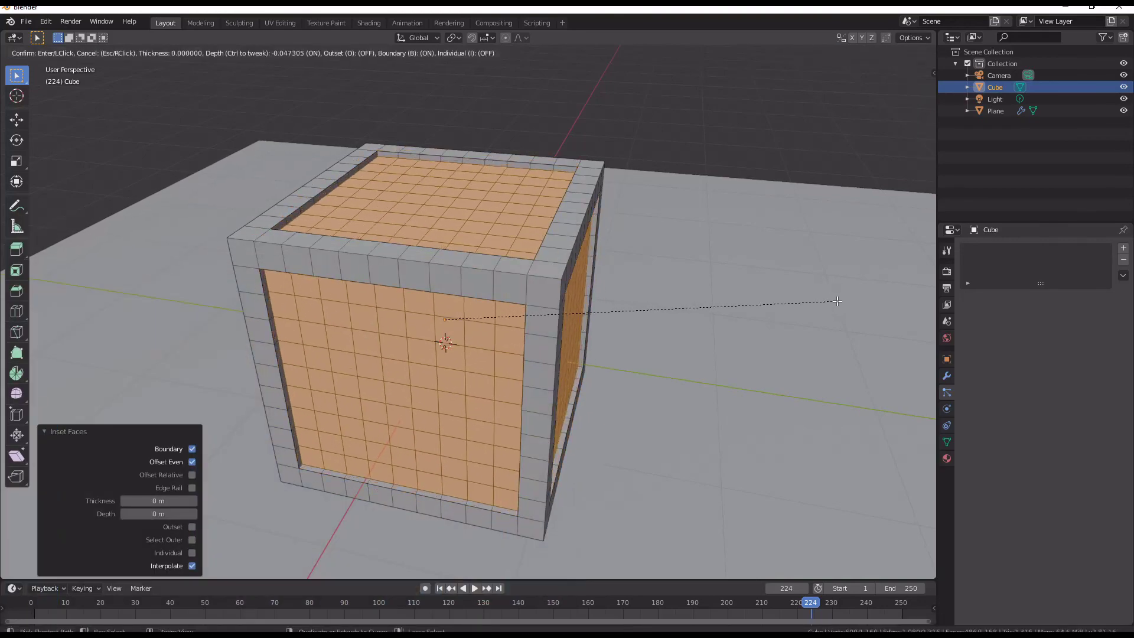
left_click(823, 291)
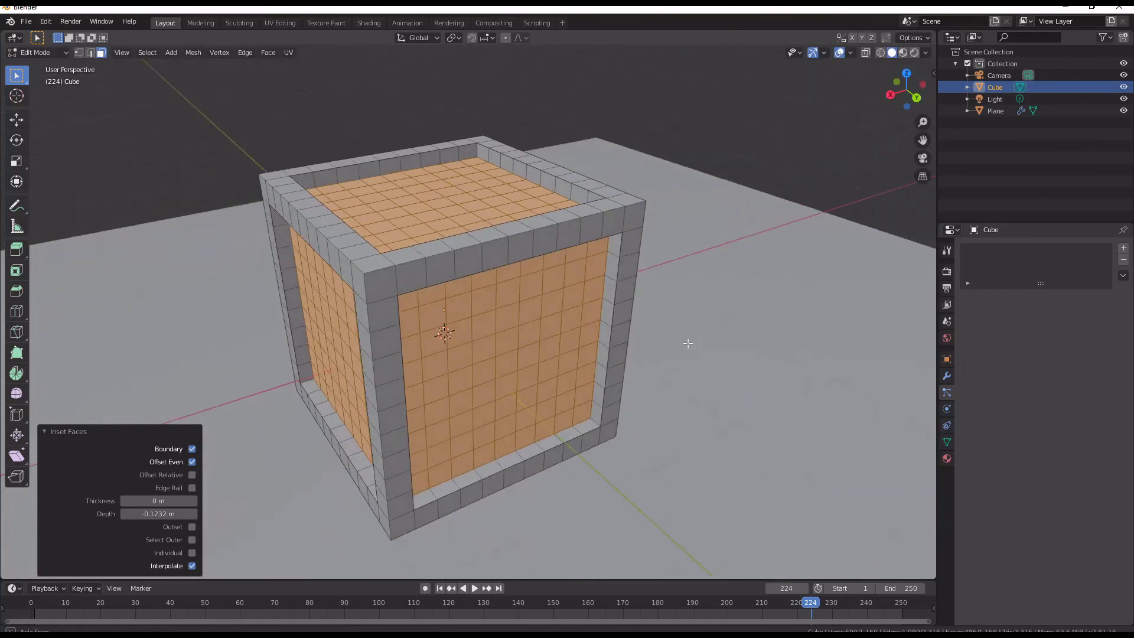
middle_click_drag(823, 292, 677, 356)
key("Tab")
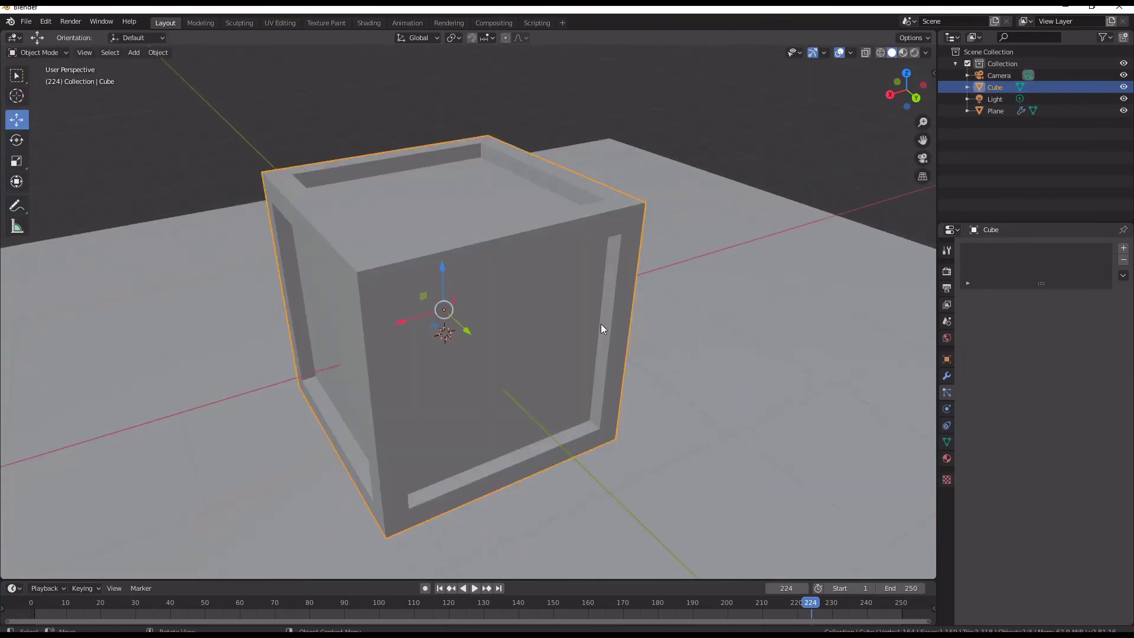
Add a Bevel modifier to the crate and check its edges up close.
left_click(947, 376)
left_click(1016, 248)
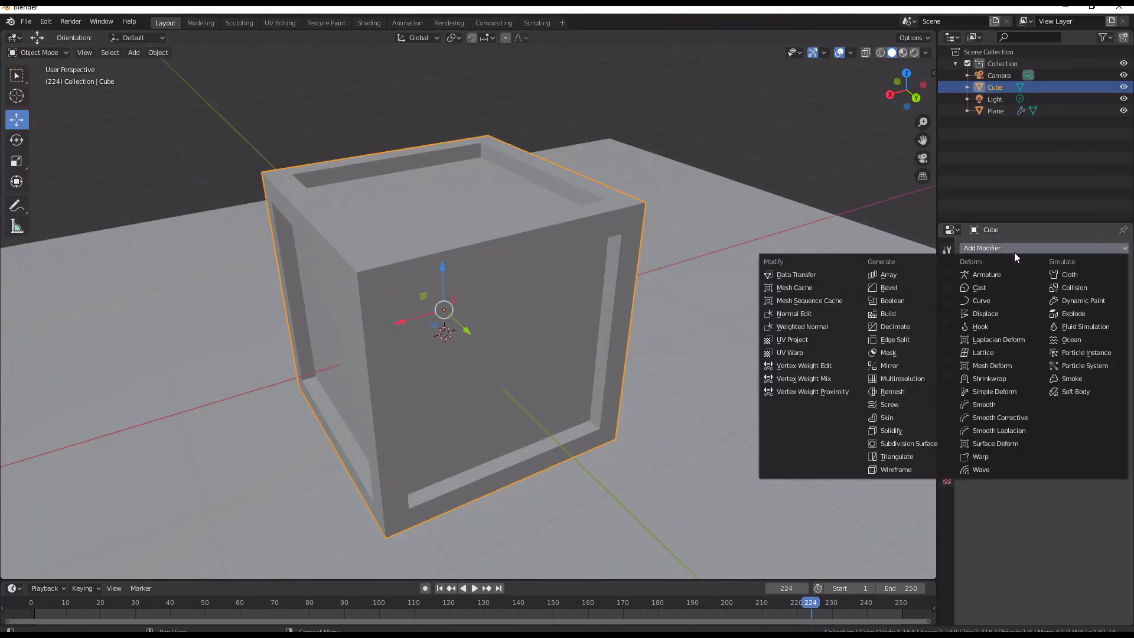
left_click(930, 286)
middle_click_drag(856, 289, 525, 267)
scroll(593, 277, "up", 4)
middle_click_drag(694, 265, 684, 336)
Merge the crate's overlapping vertices by distance with all of the mesh selected.
key("Tab")
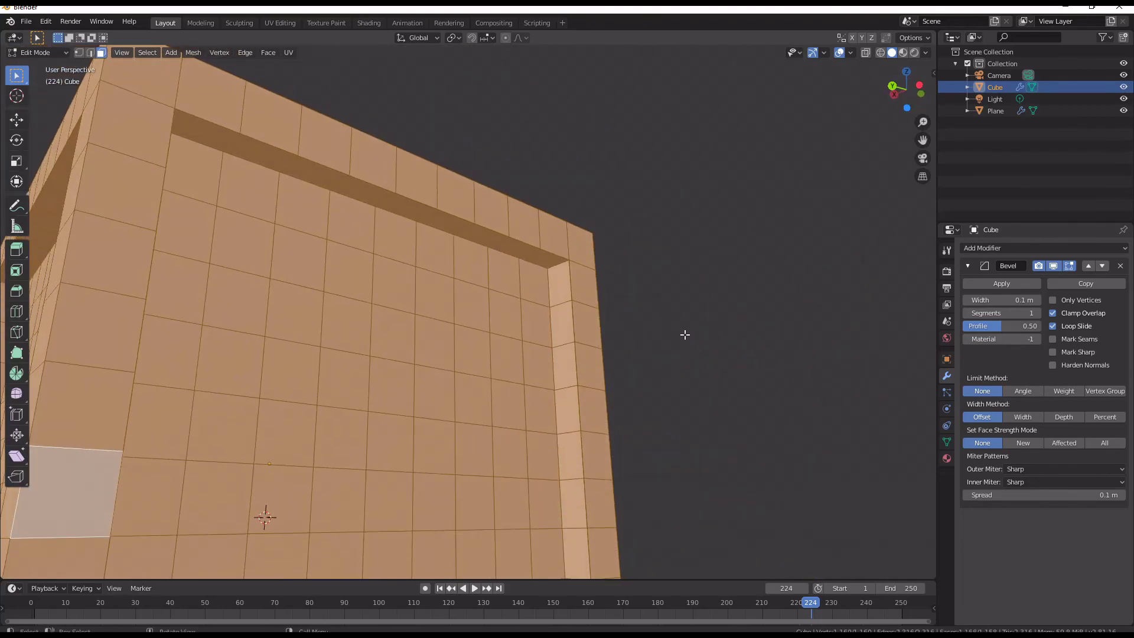
key("F3")
type("m")
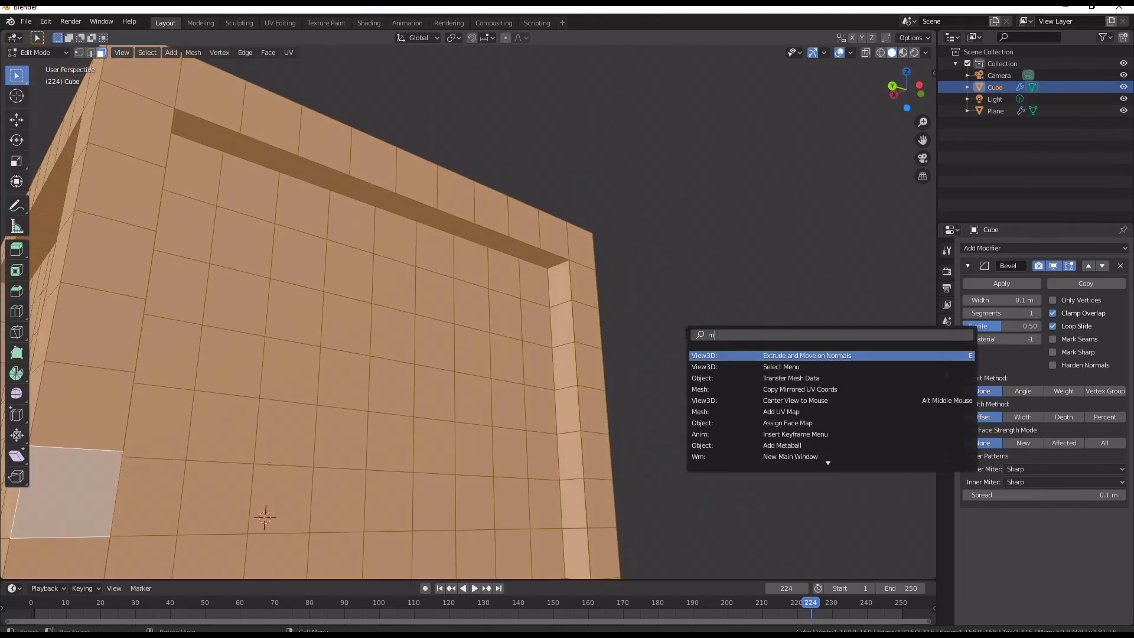
type("er")
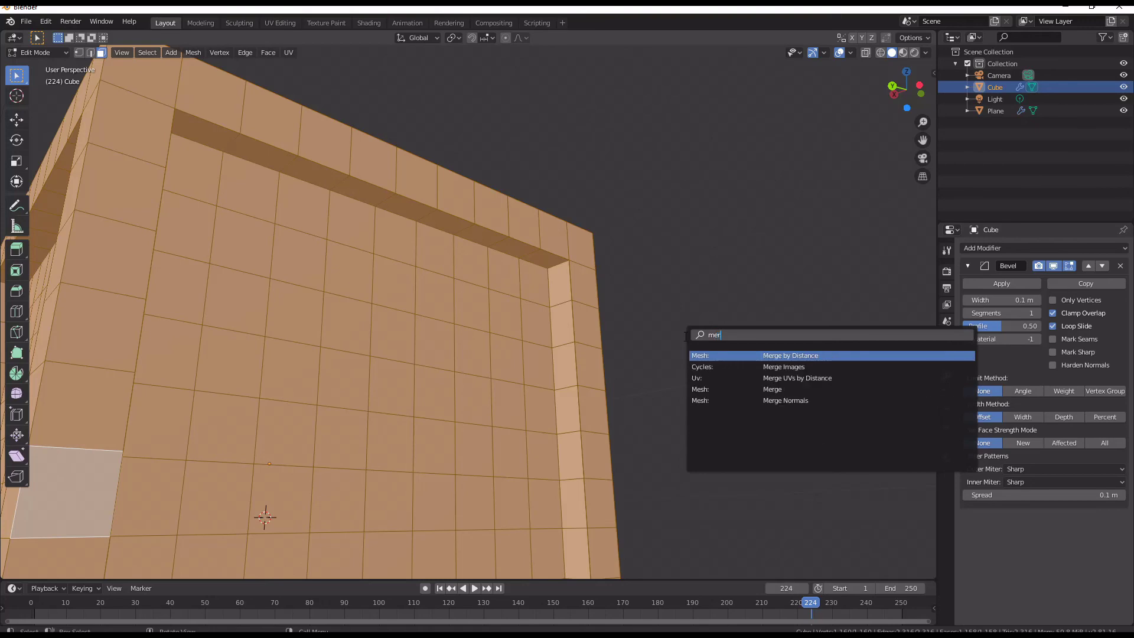
left_click(712, 355)
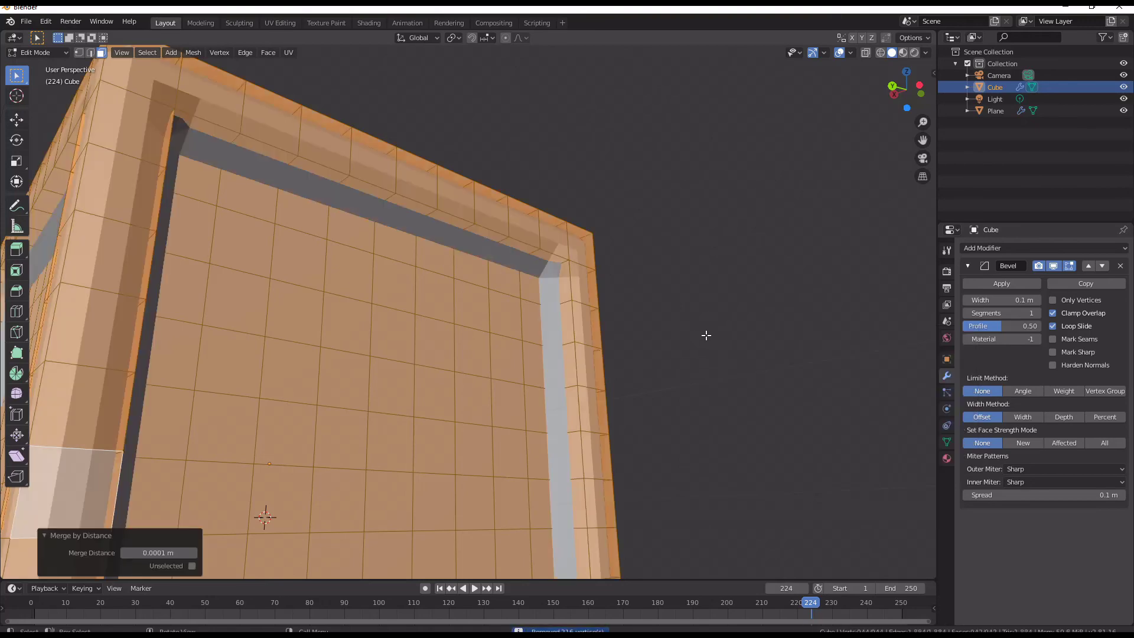
scroll(700, 337, "down", 2)
middle_click_drag(700, 337, 593, 365)
key("Tab")
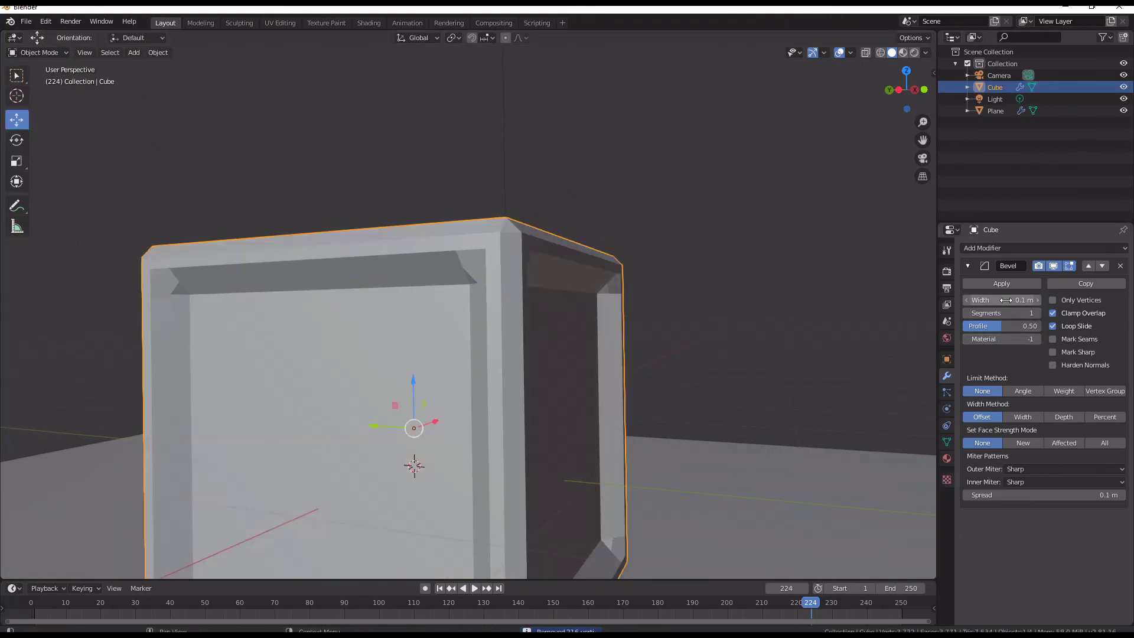
Set the crate's bevel width to 0.02 m and its segments to 3.
left_click_drag(999, 299, 952, 299)
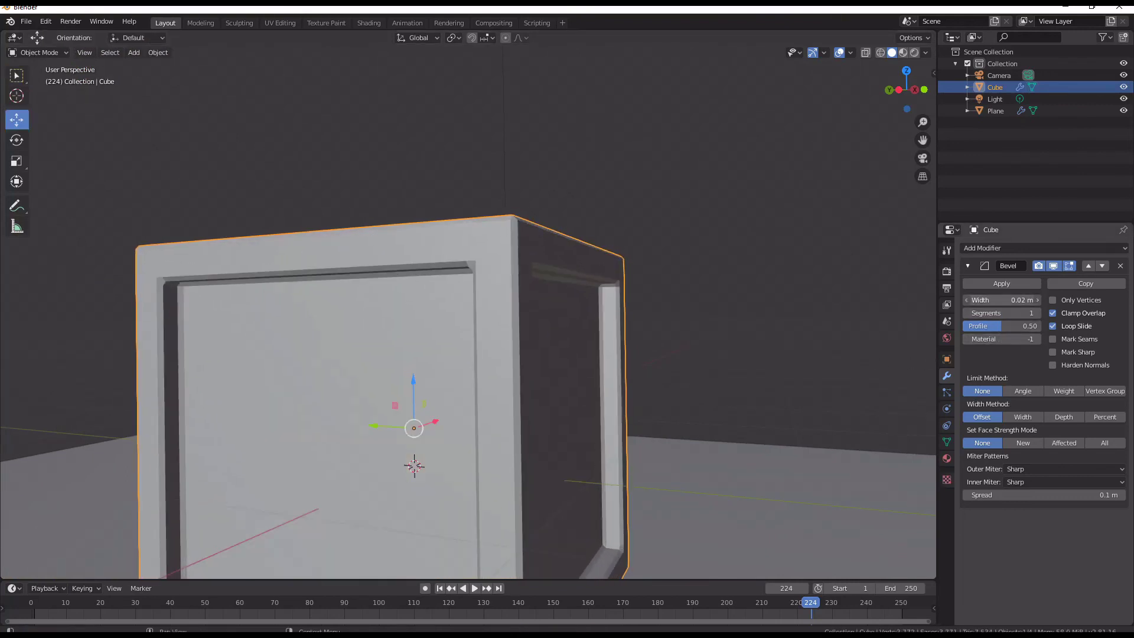
left_click(1039, 312)
left_click(1040, 312)
middle_click_drag(519, 336, 408, 366)
scroll(583, 355, "down", 4)
key("Tab")
key("Tab")
middle_click_drag(641, 367, 530, 359)
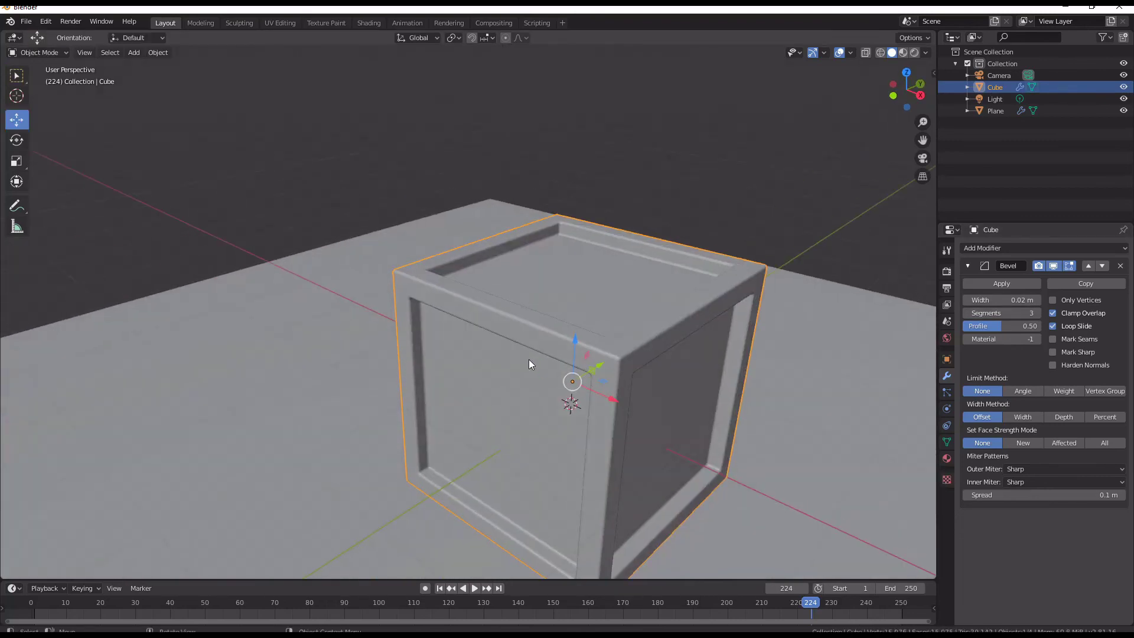
Add a lattice object at the 3D cursor inside the crate.
right_click(529, 359)
left_click(395, 329)
middle_click_drag(395, 329, 466, 320)
key("shift+a")
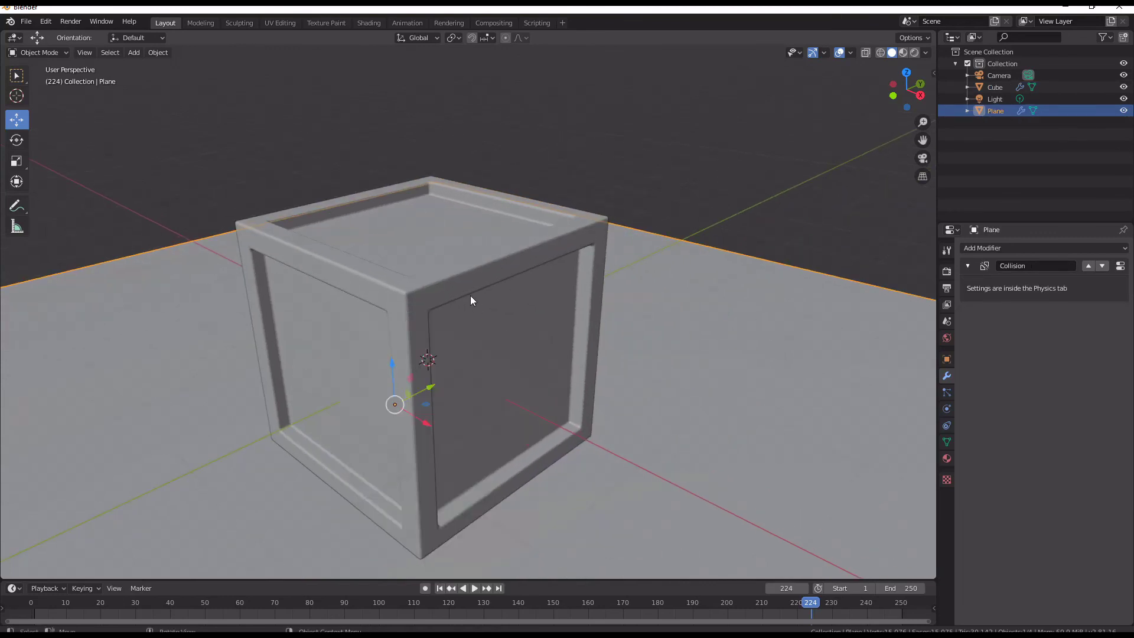
middle_click_drag(384, 336, 419, 314)
scroll(448, 312, "down", 2)
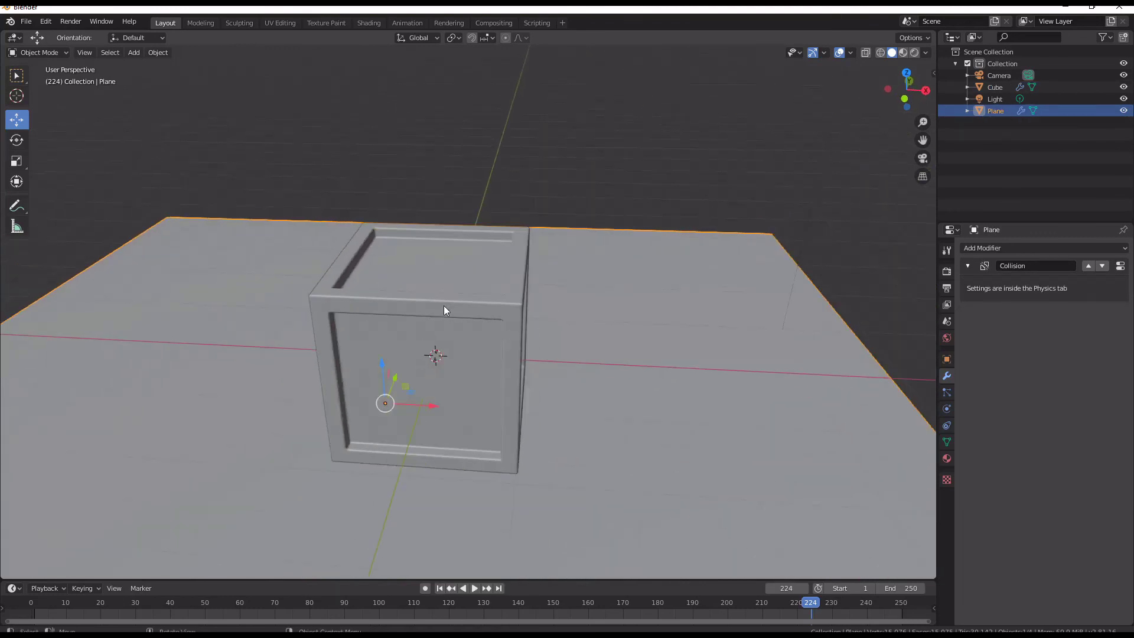
middle_click_drag(531, 313, 463, 311)
key("shift+a")
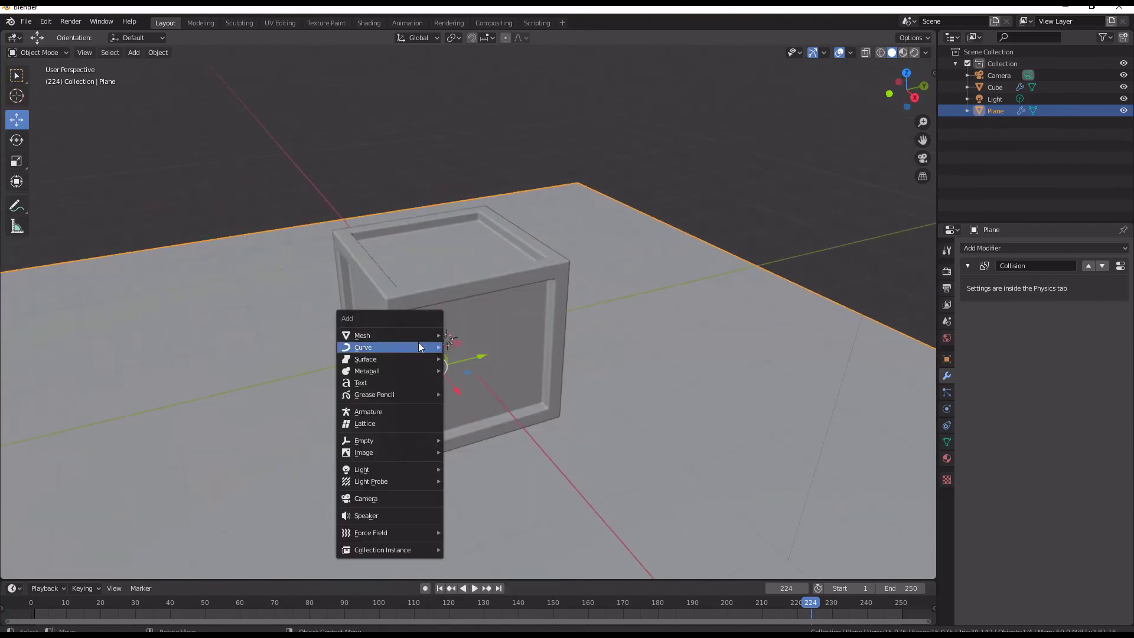
left_click(398, 423)
Scale the lattice to about 2.4 so it encloses the crate and raise it about 0.228 m along Z.
key("s")
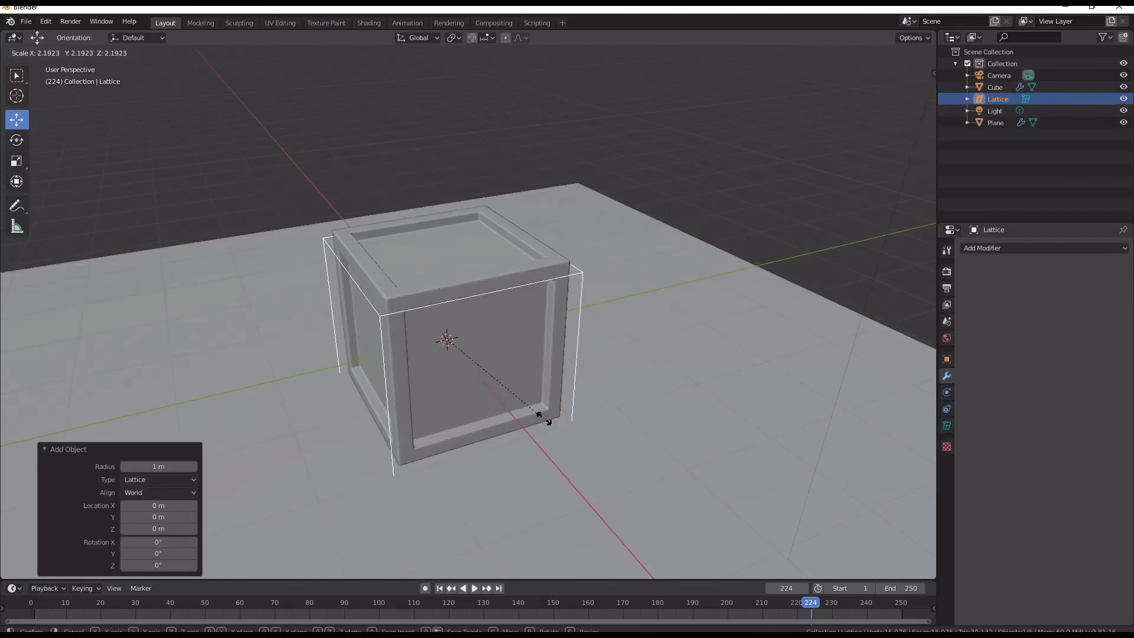
left_click(555, 427)
middle_click_drag(555, 427, 424, 317)
key("g")
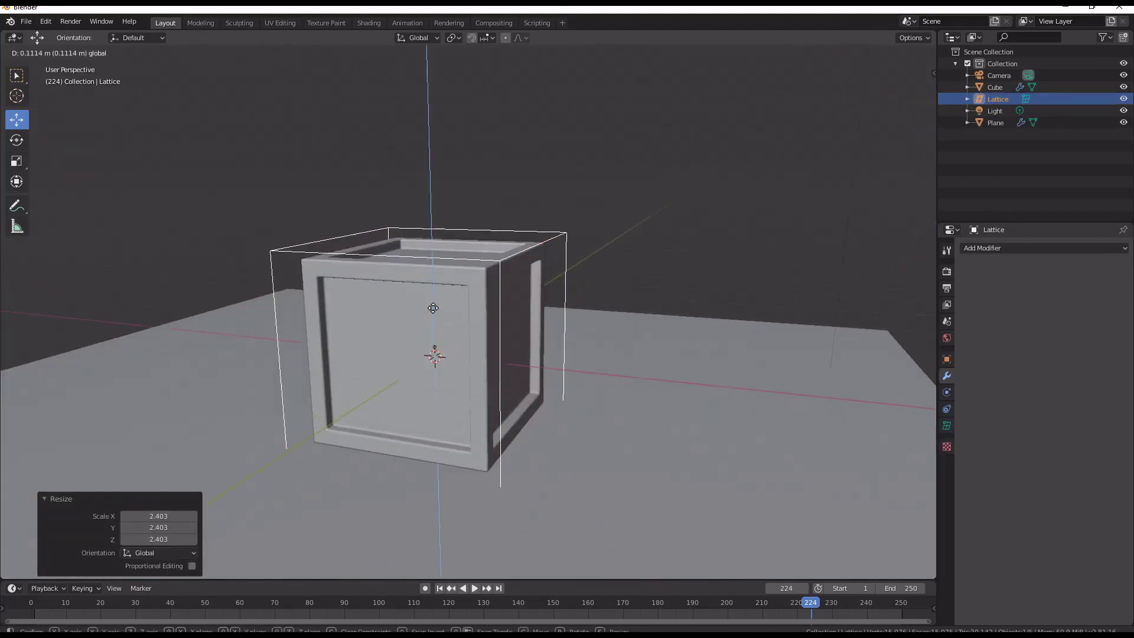
left_click(435, 301)
middle_click_drag(511, 334, 511, 341)
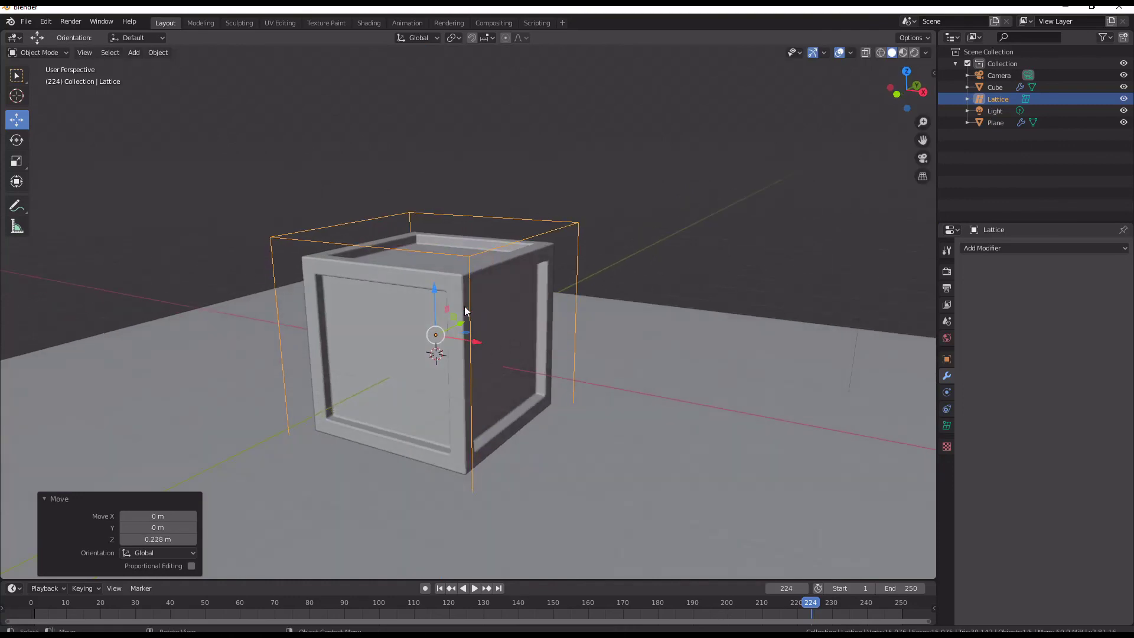
left_click(507, 269)
left_click(506, 243)
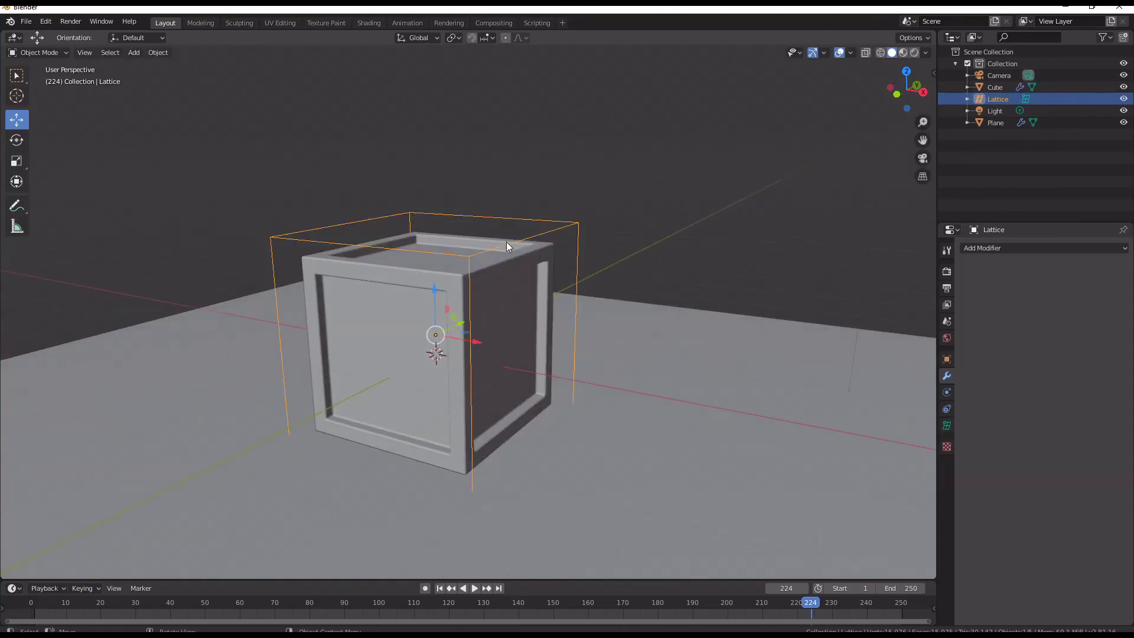
Set the lattice's U resolution to 5.
left_click(946, 392)
left_click(947, 408)
left_click(947, 425)
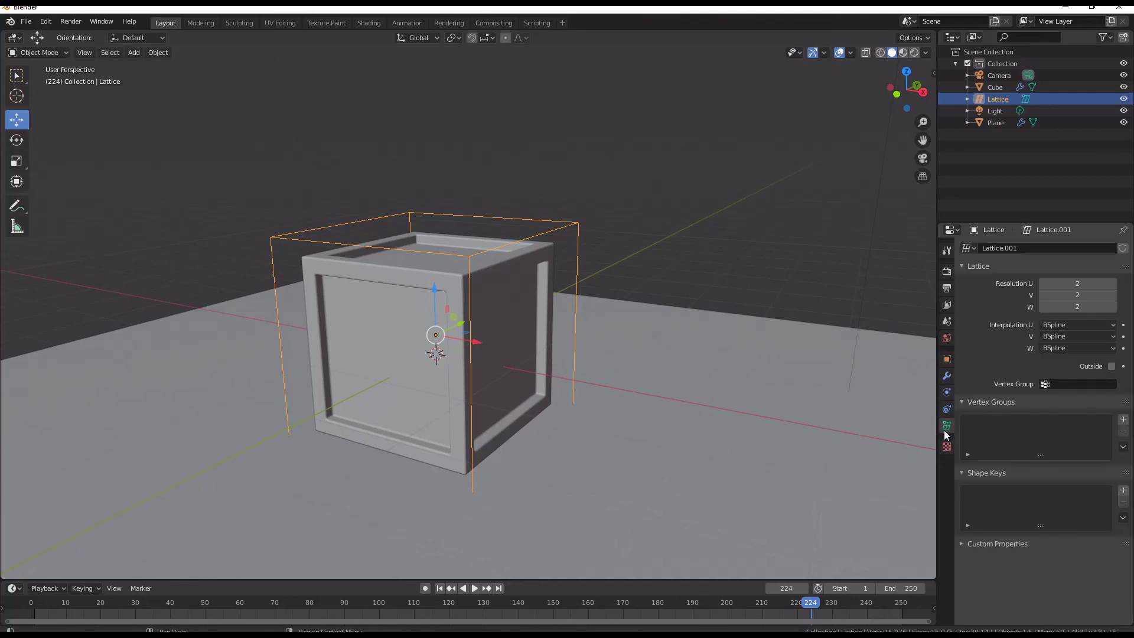
left_click(1075, 283)
key("Return")
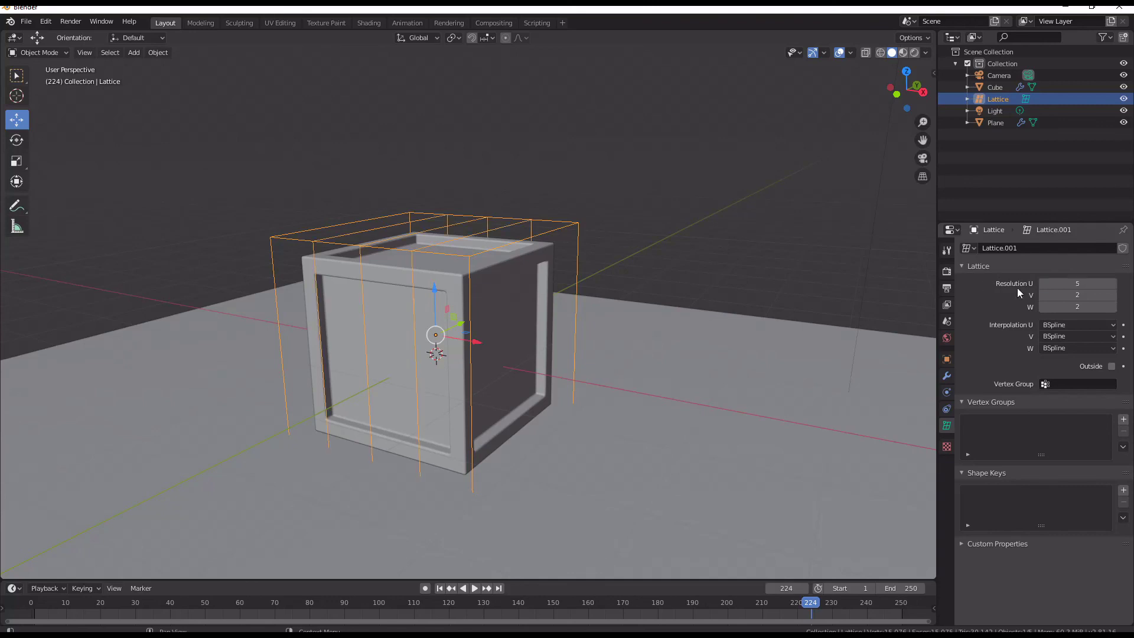
Set the lattice's V and W resolutions to 5.
left_click(1069, 296)
key("Return")
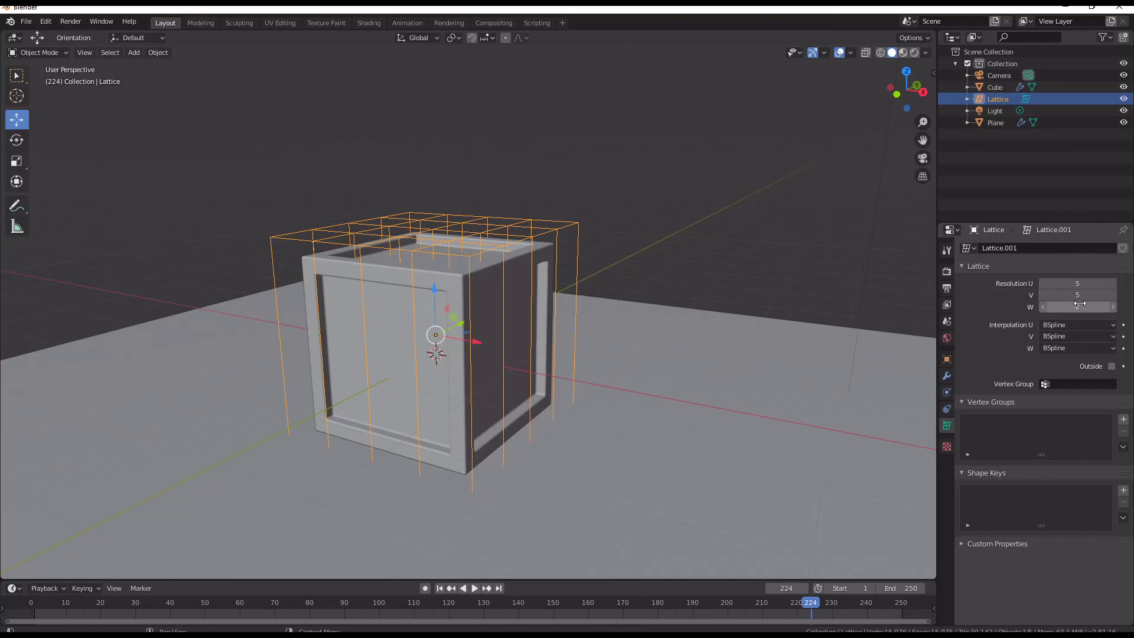
left_click(1081, 307)
key("Return")
Try parenting the crate to the lattice with the Object option, check the lattice in Edit Mode, and undo the parenting.
left_click(526, 256)
left_click(568, 229, "shift")
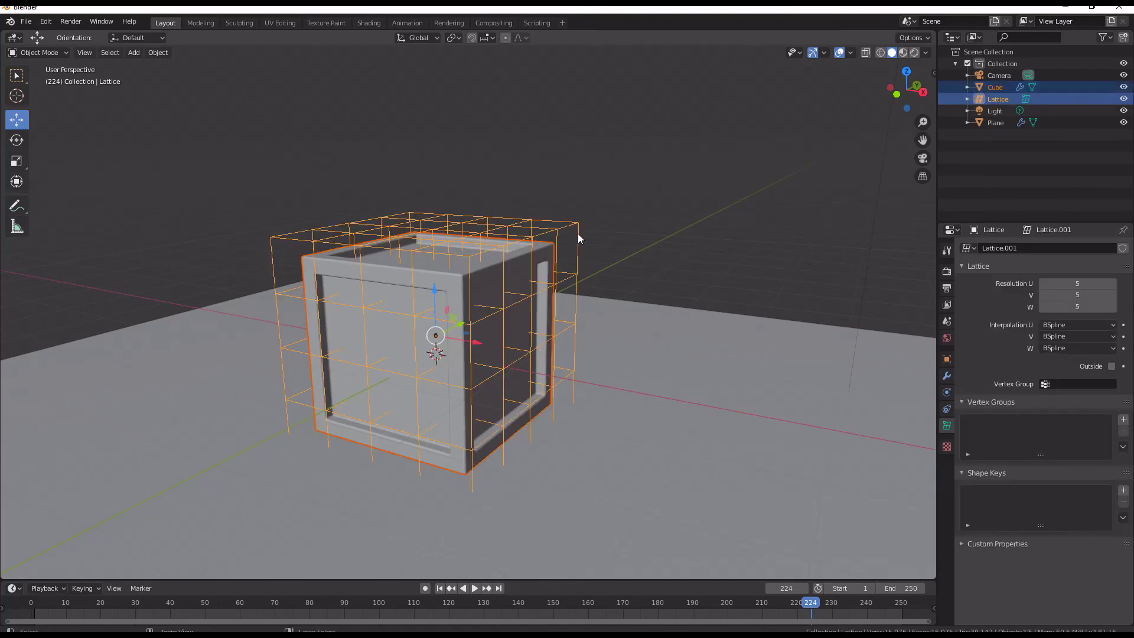
key("ctrl+p")
left_click(578, 238)
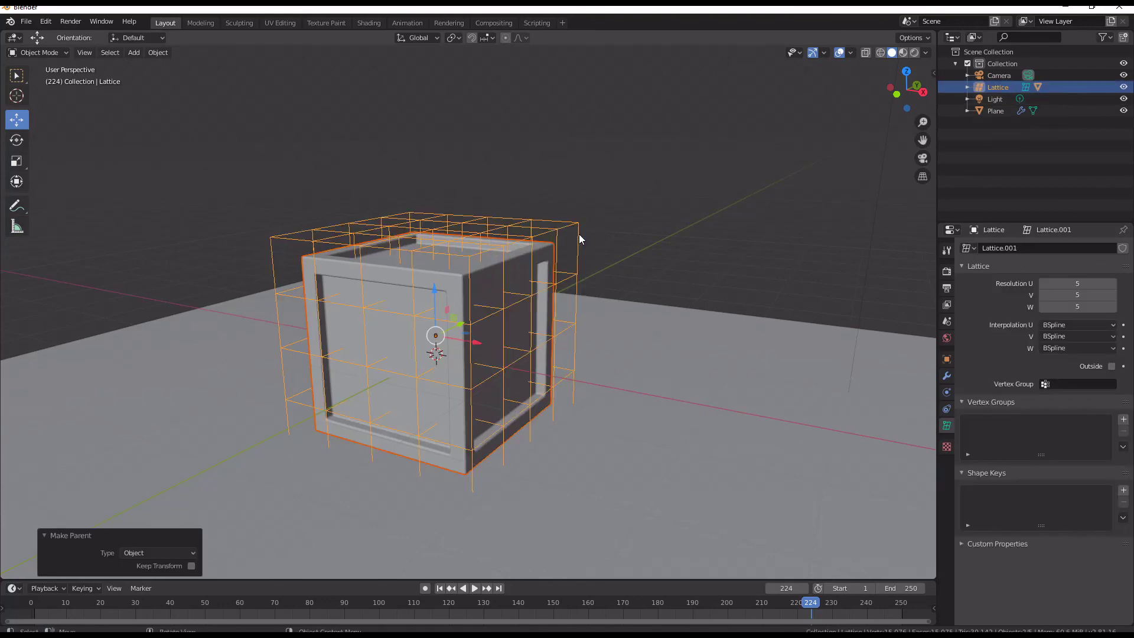
key("Tab")
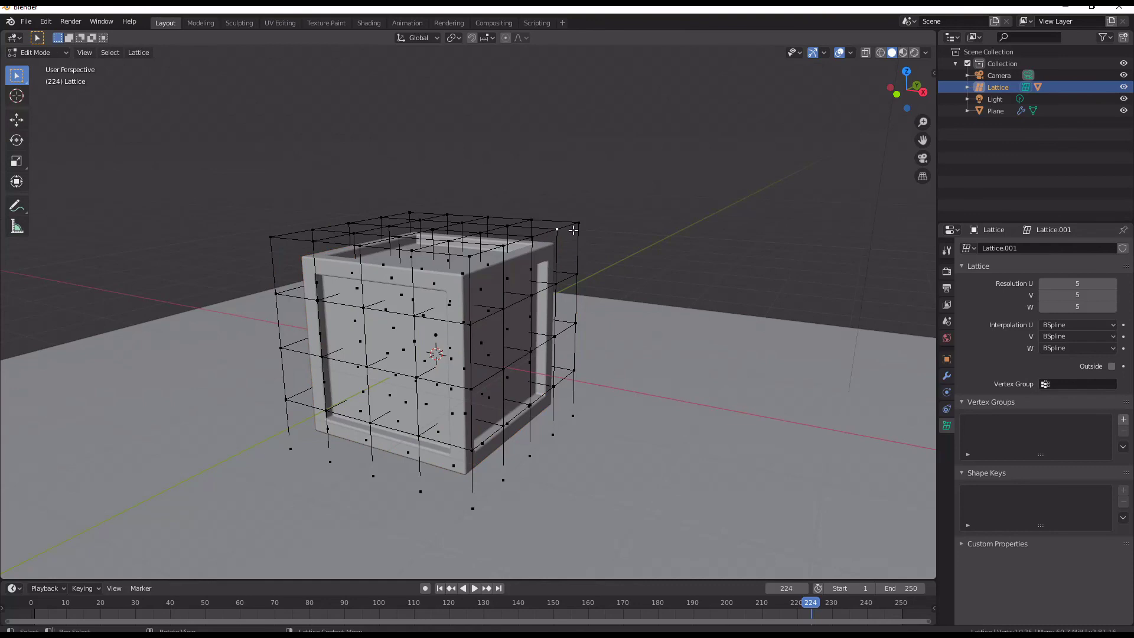
key("Tab")
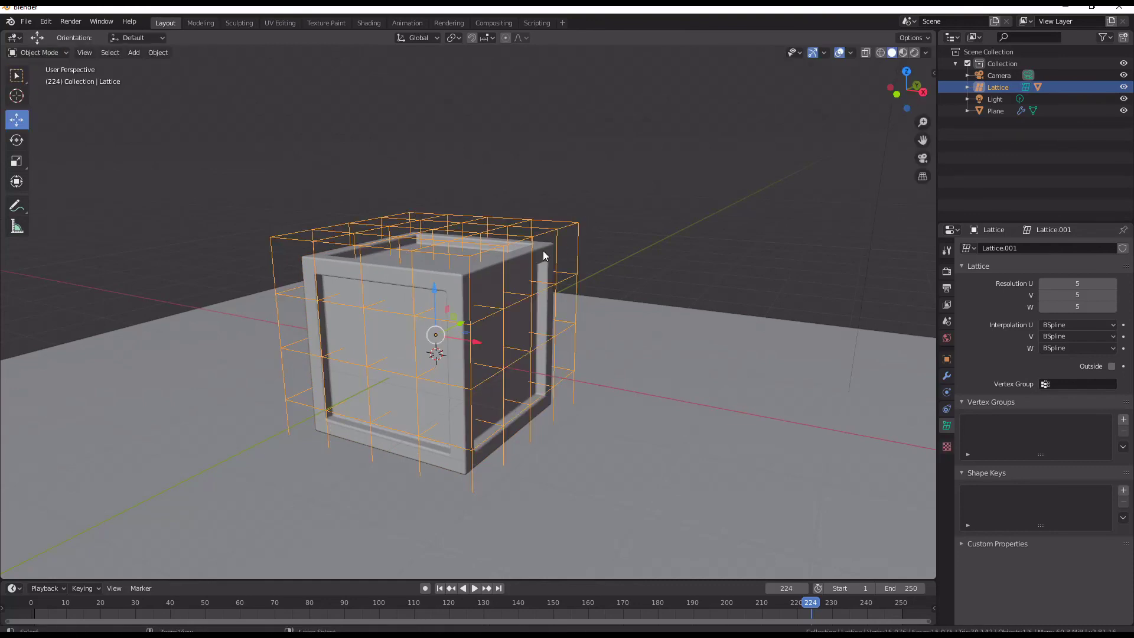
key("Tab")
key("Tab")
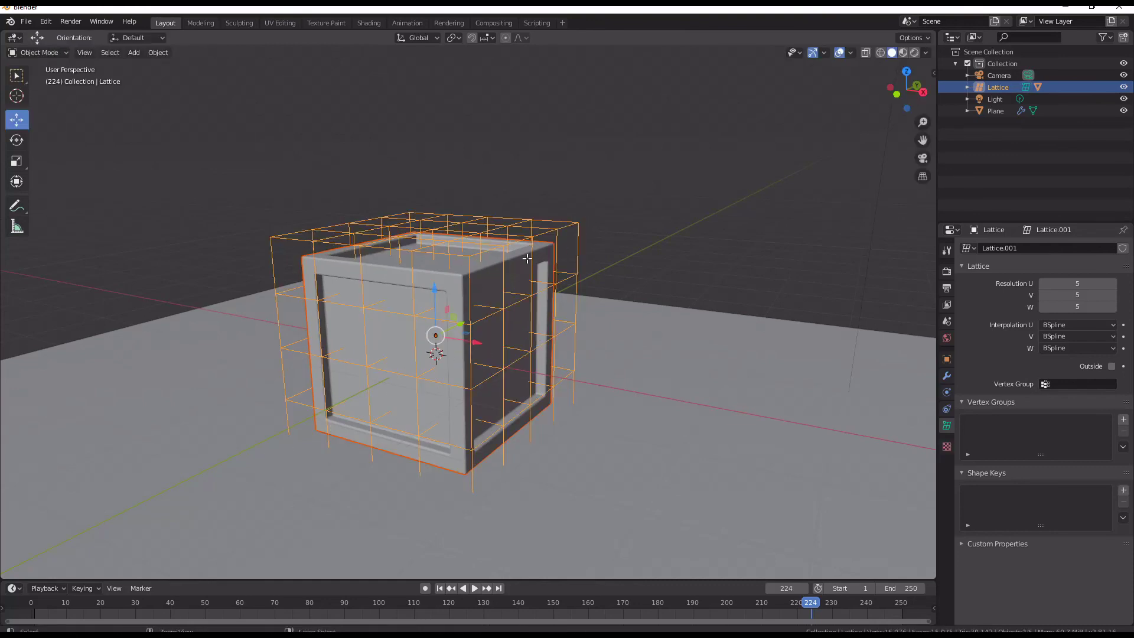
key("ctrl+z")
Parent the lattice to the crate with the Object option.
left_click(553, 236)
key("Tab")
key("Tab")
left_click(518, 258, "shift")
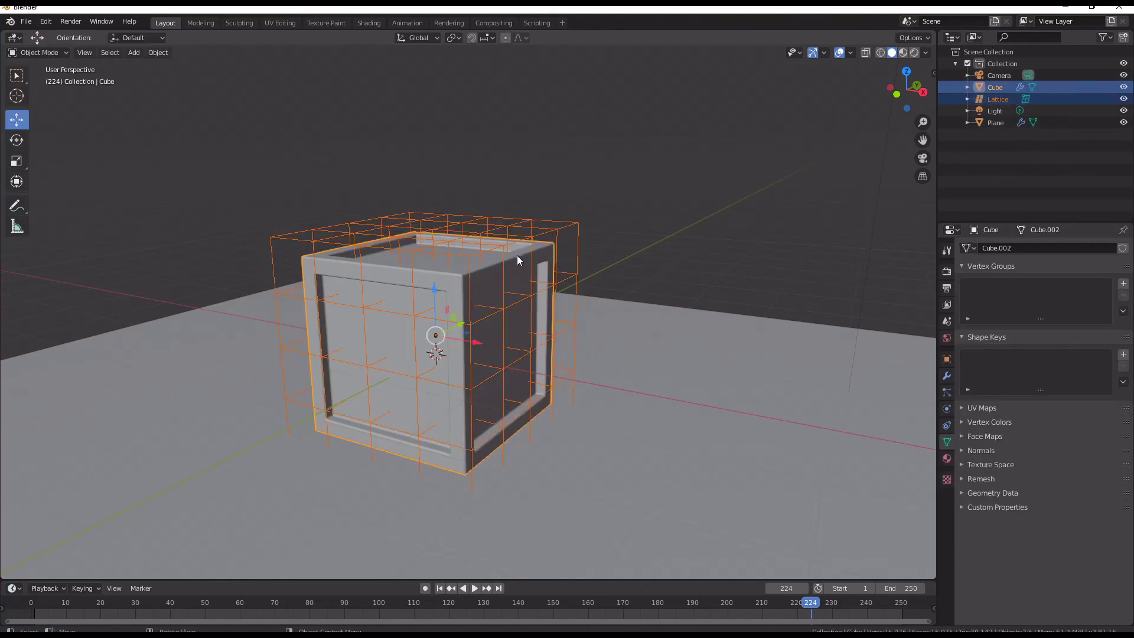
key("ctrl+p")
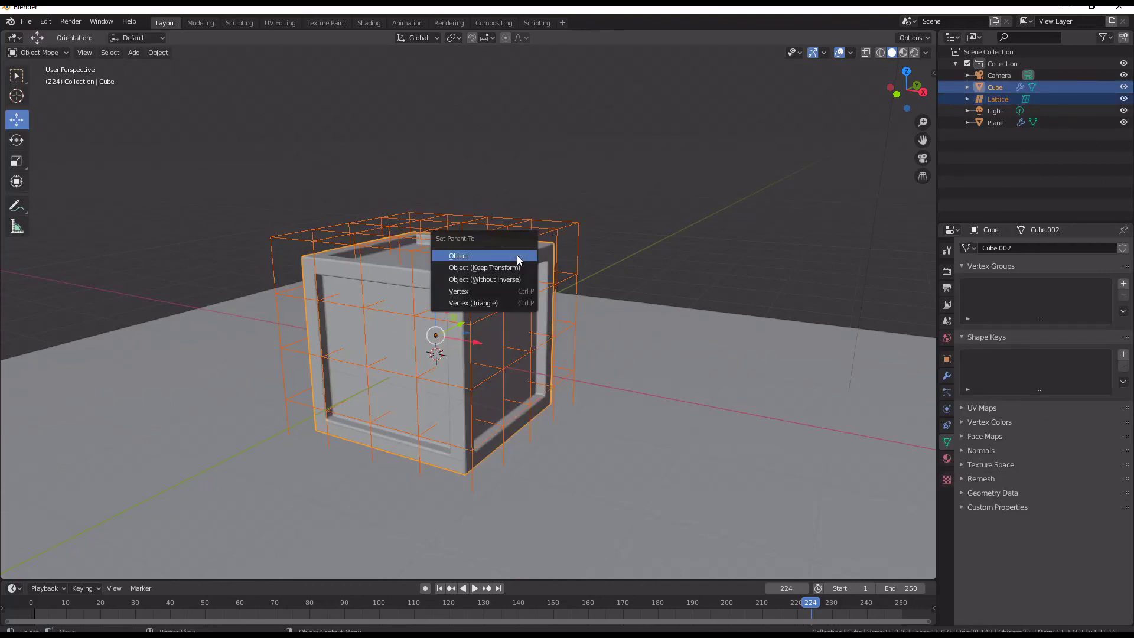
left_click(518, 260)
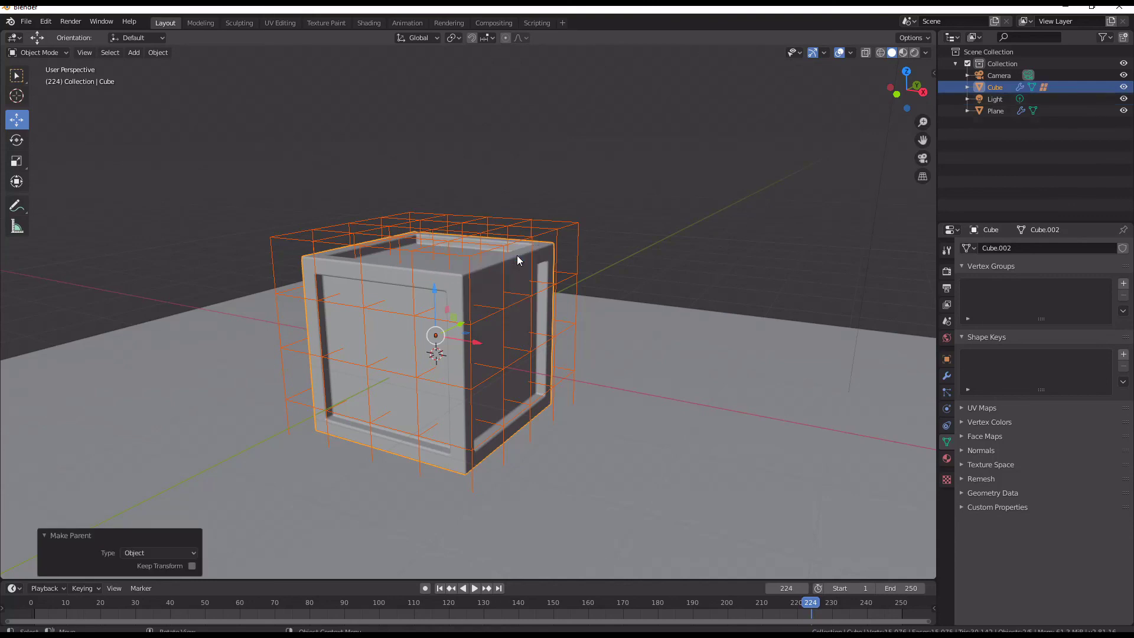
Try moving a point on the lattice's upper edge in Edit Mode to test whether the crate deforms.
left_click(552, 257)
key("Tab")
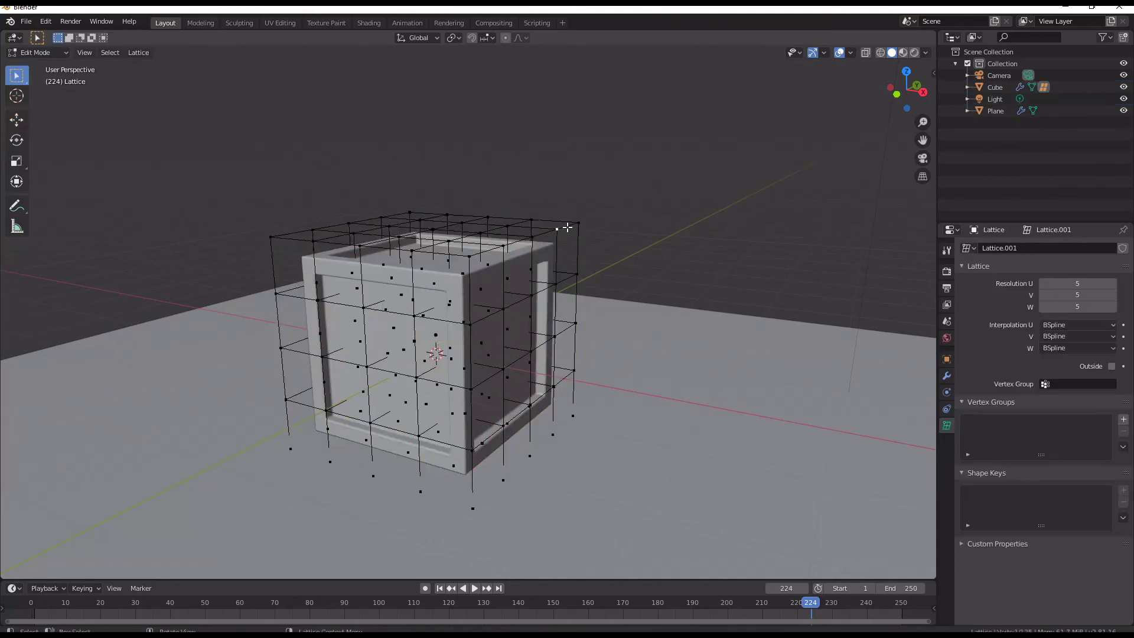
key("g")
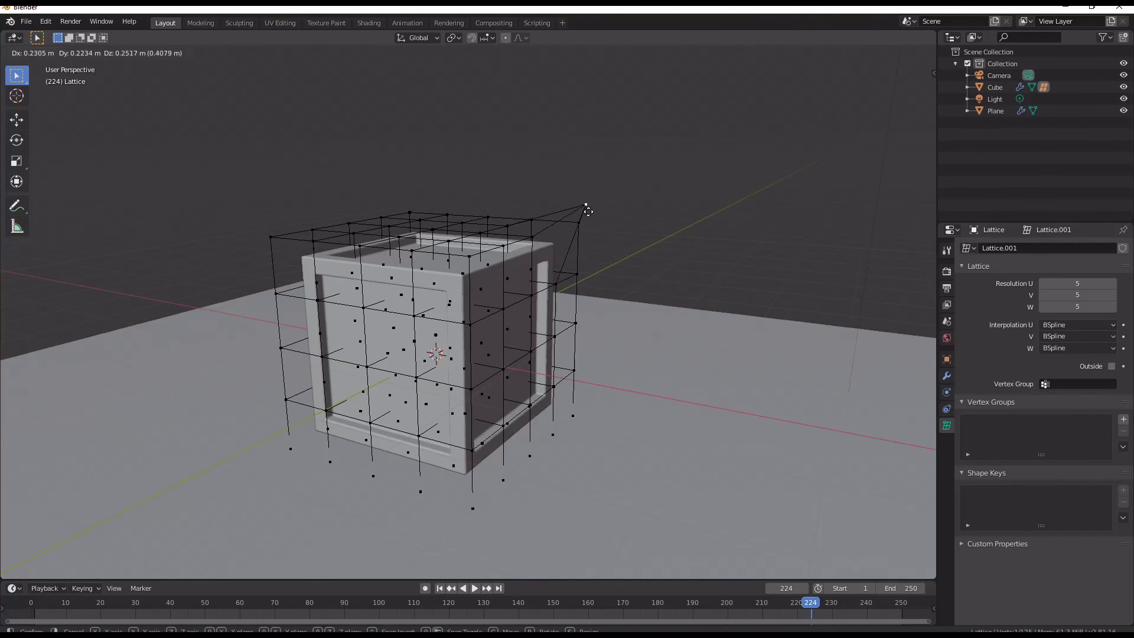
right_click(566, 206)
key("Tab")
Add a Lattice modifier to the crate after its Bevel and set Lattice as the modifier's object.
left_click(527, 264)
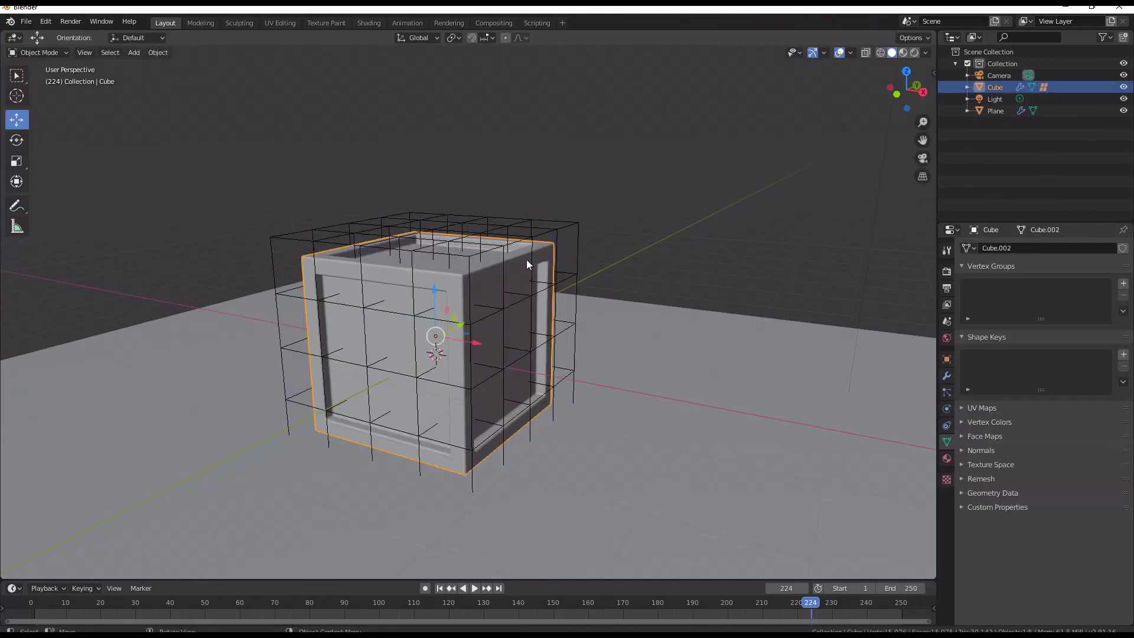
left_click(946, 375)
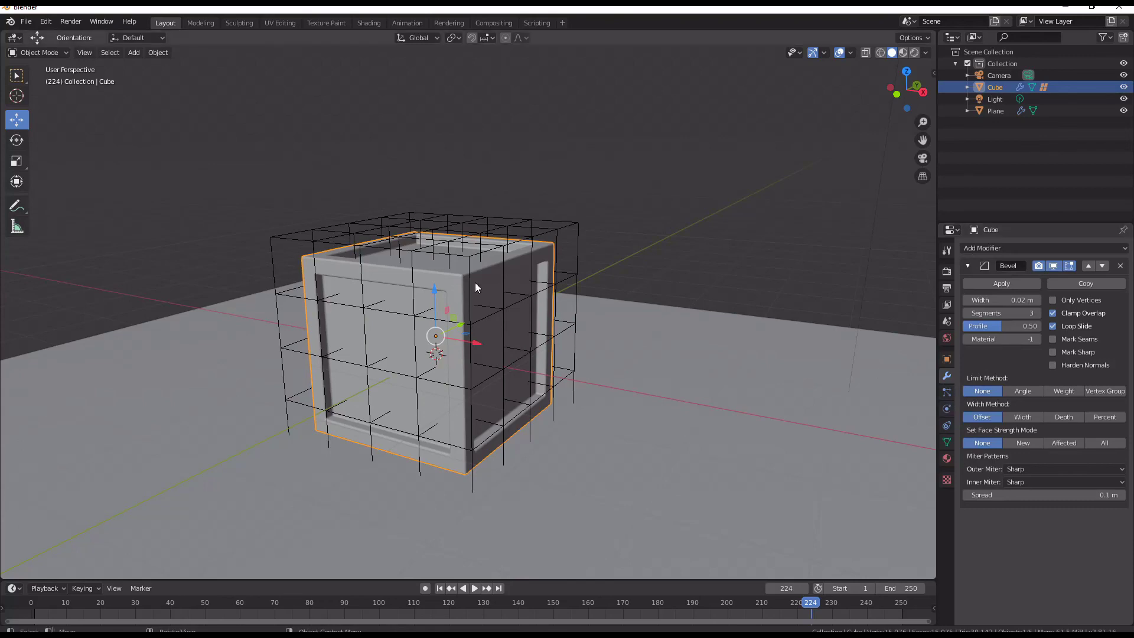
middle_click_drag(673, 281, 552, 318)
scroll(551, 318, "up", 3)
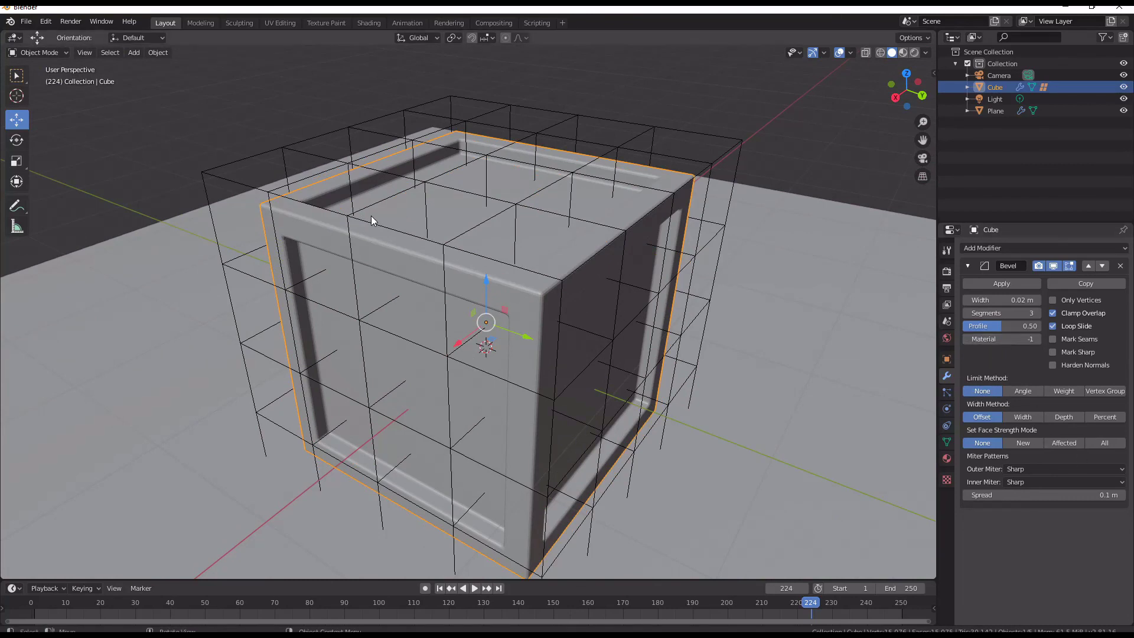
left_click(1023, 250)
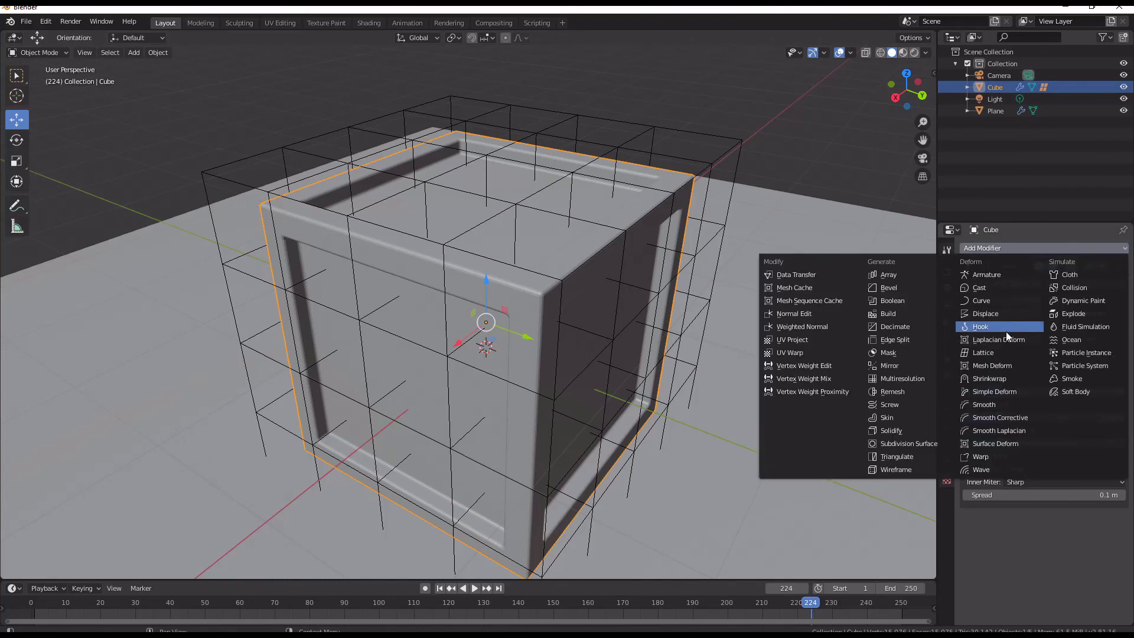
left_click(983, 353)
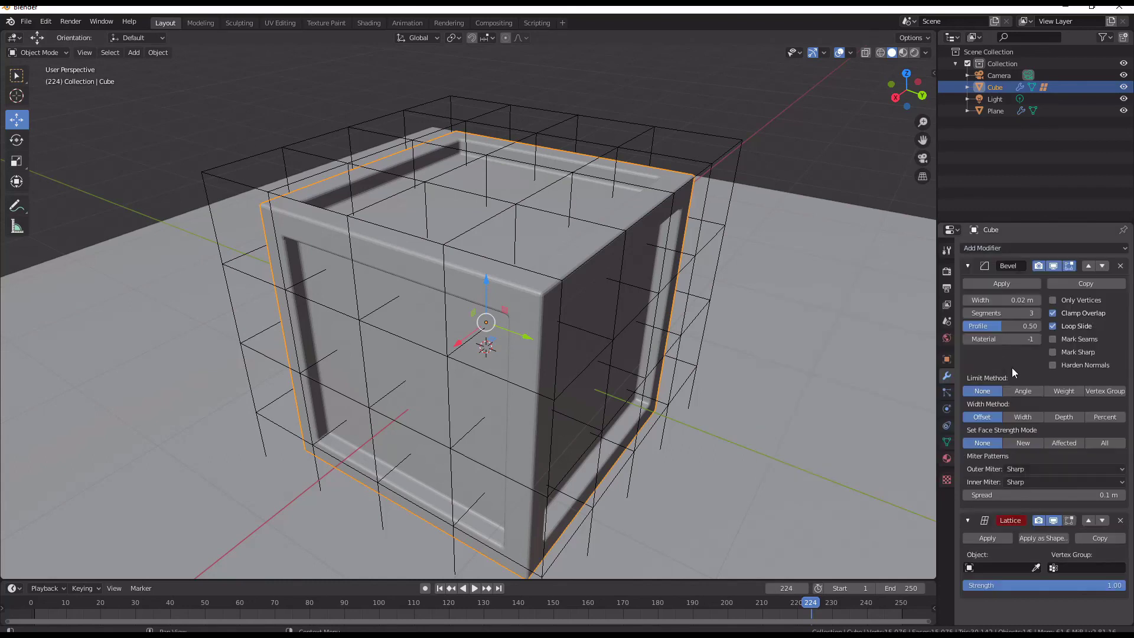
left_click(977, 568)
left_click(992, 447)
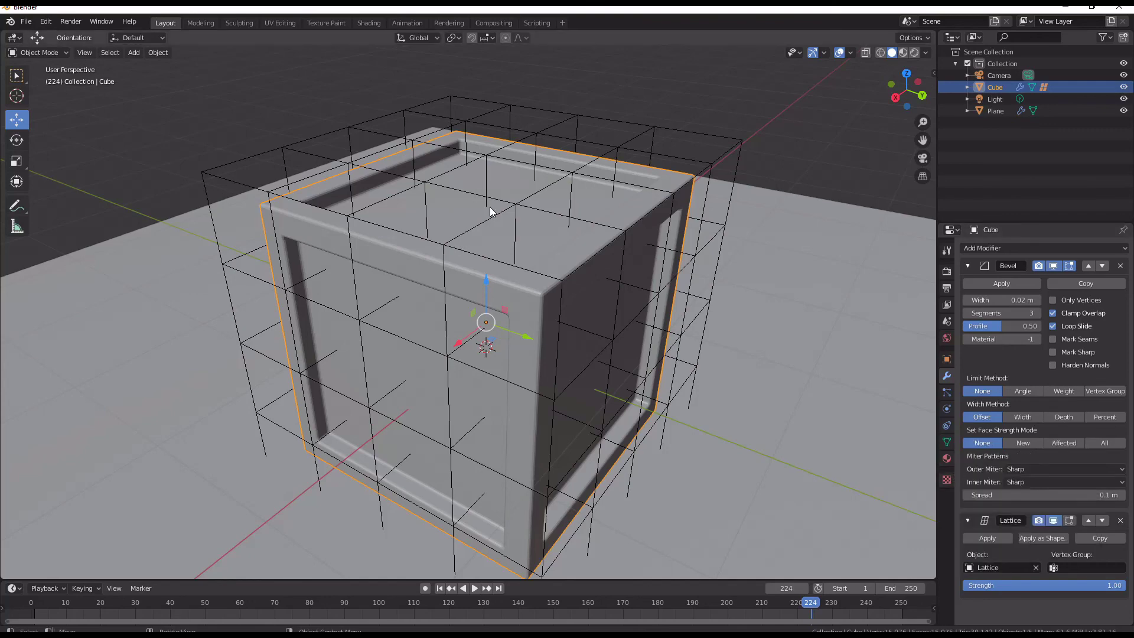
Open the lattice in Edit Mode for editing its individual points.
left_click(513, 208)
key("Tab")
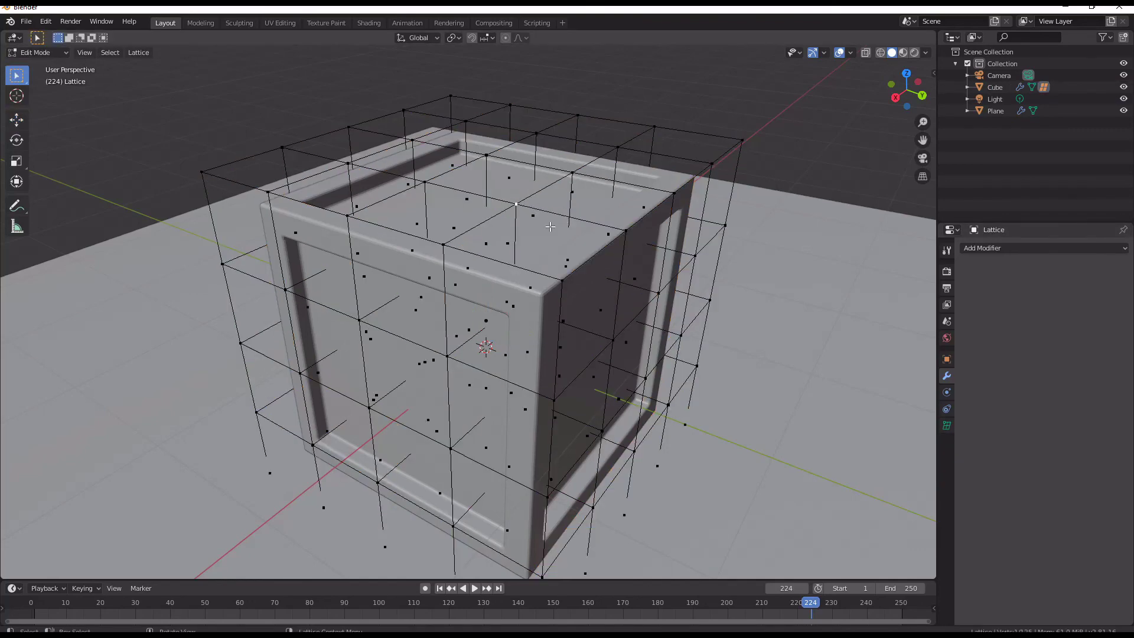
right_click(546, 298)
middle_click_drag(545, 310, 589, 279)
left_click(588, 280)
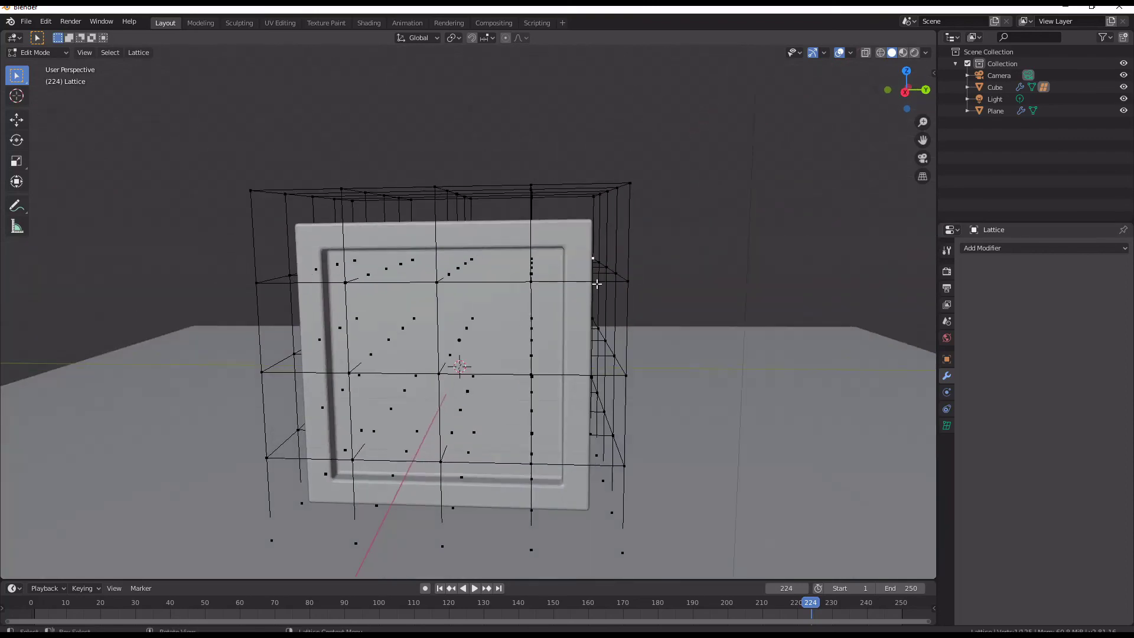
In wireframe front view, select the lattice's three middle rows of points and scale them outward along the global X axis.
key("KP_1")
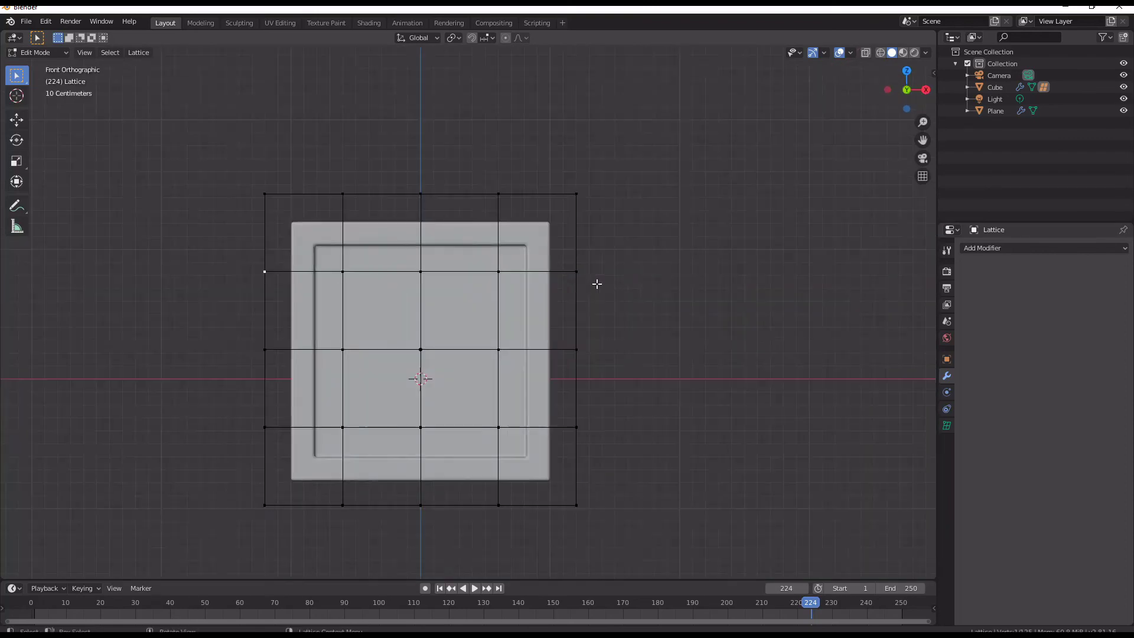
key("z")
left_click(502, 285)
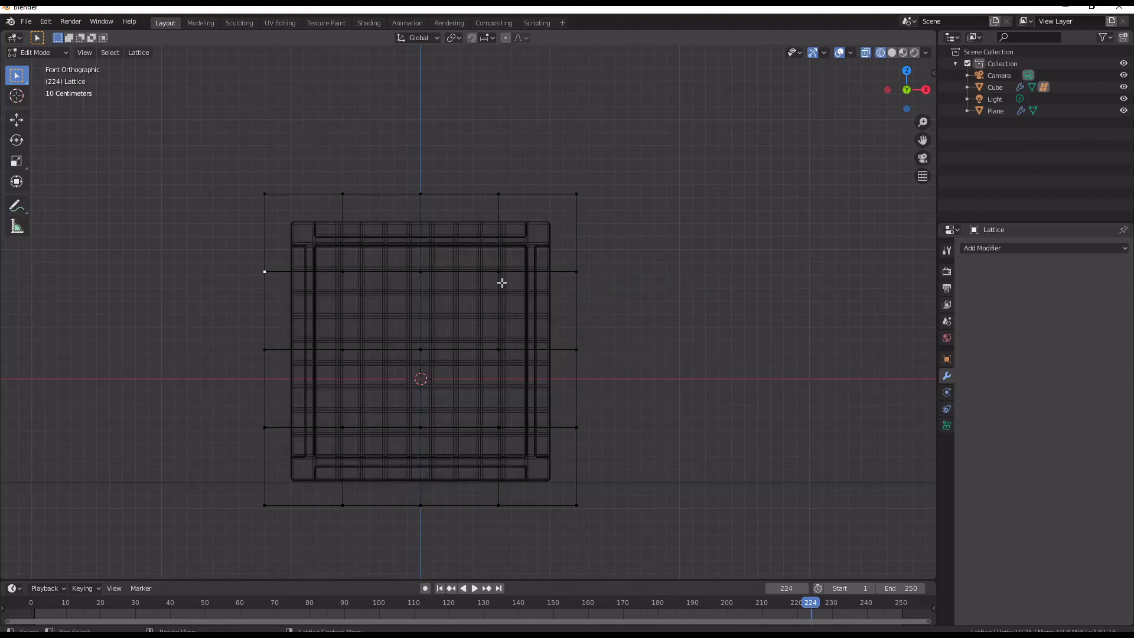
key("n")
key("n")
key("b")
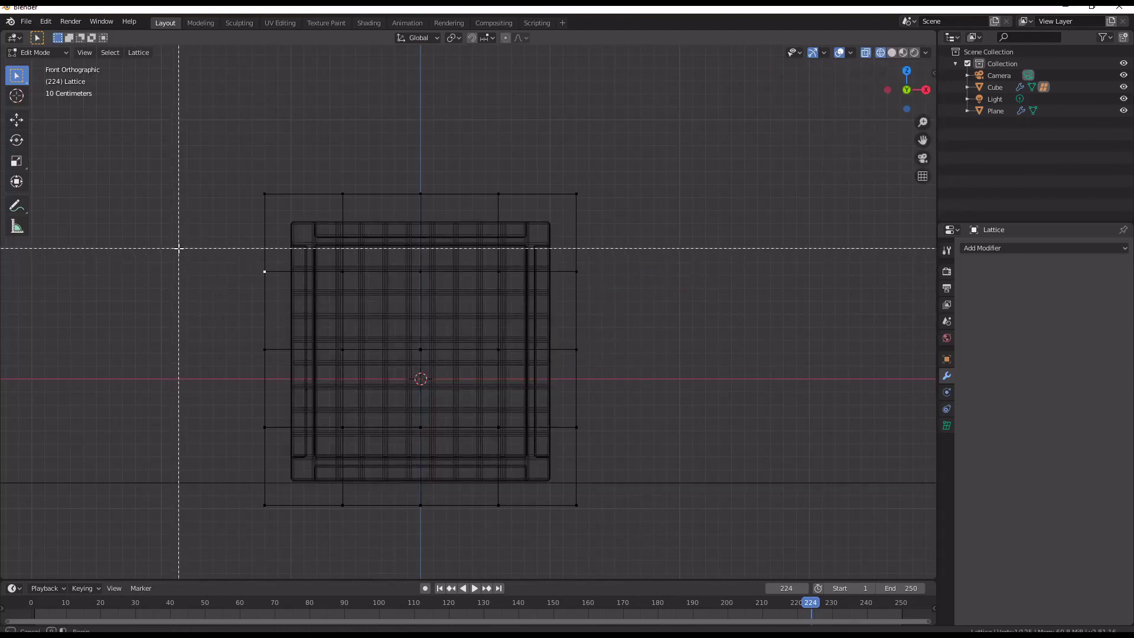
left_click_drag(179, 249, 698, 455)
key("s")
key("x")
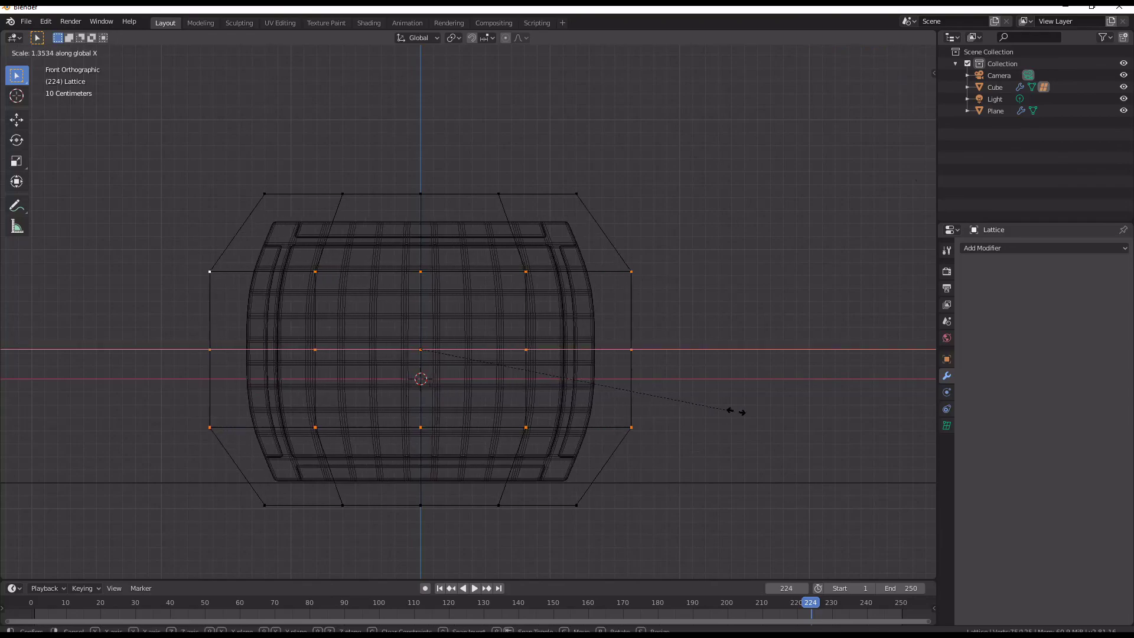
left_click(772, 405)
Return to solid shading and try scaling the lattice's middle rows of points uniformly on all axes.
mouse_move(772, 405)
middle_mouse_down()
mouse_move(679, 372)
mouse_move(608, 395)
mouse_move(510, 385)
mouse_move(610, 391)
middle_mouse_up()
key("Tab")
key("z")
left_click(573, 388)
key("Tab")
key("s")
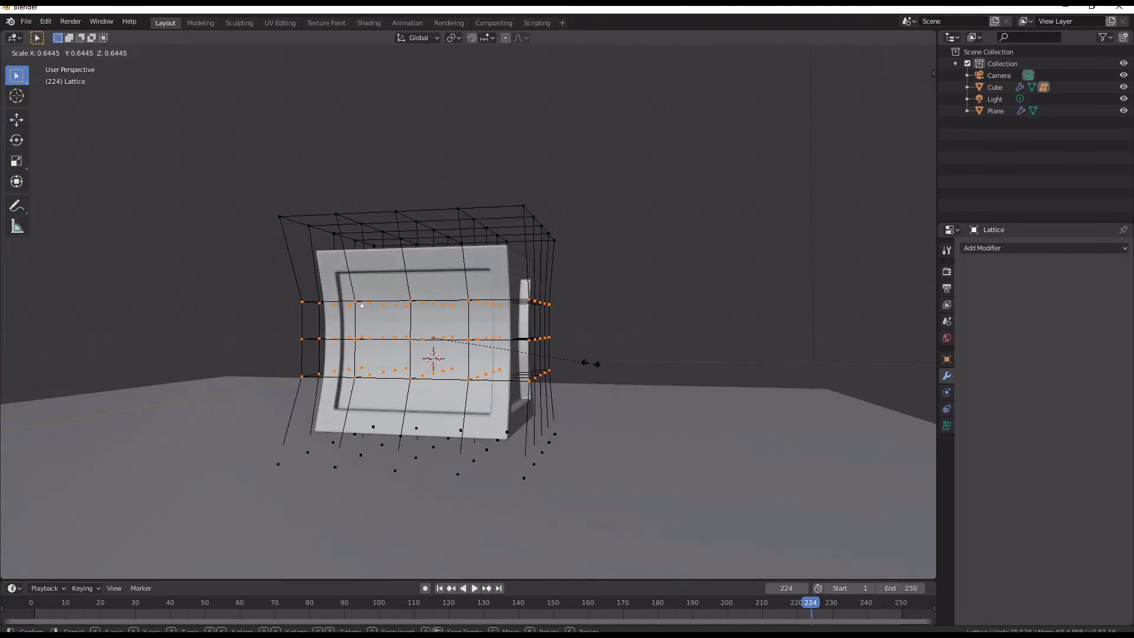
left_click(611, 363)
key("Tab")
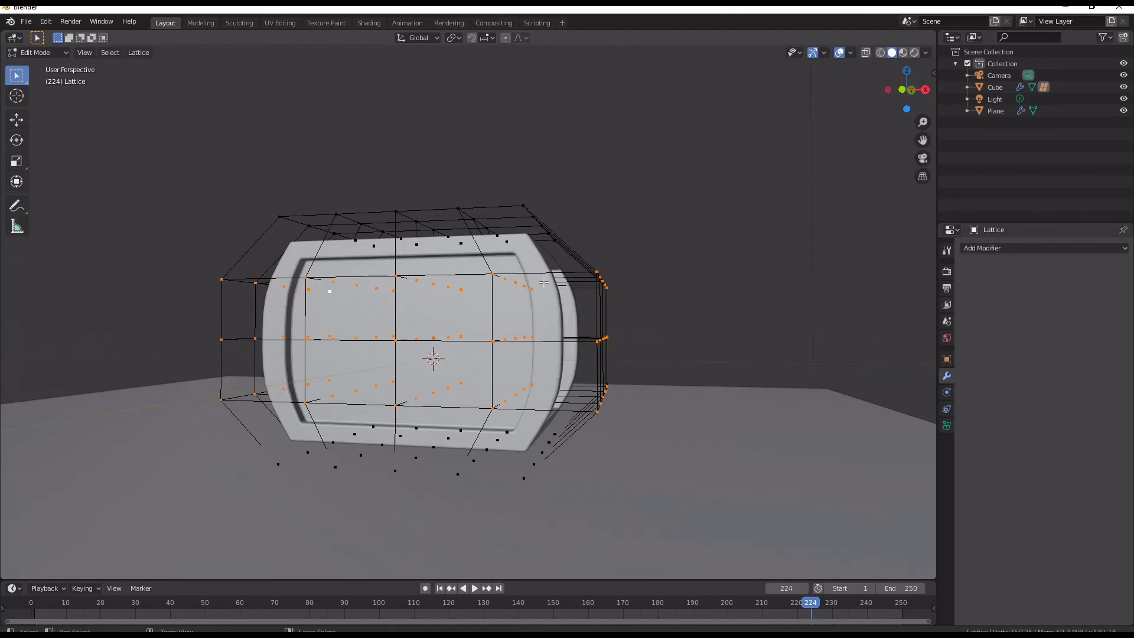
key("Tab")
Pull two individual points on the top of the lattice upward to bulge the crate's upper faces.
middle_click_drag(565, 271, 483, 263)
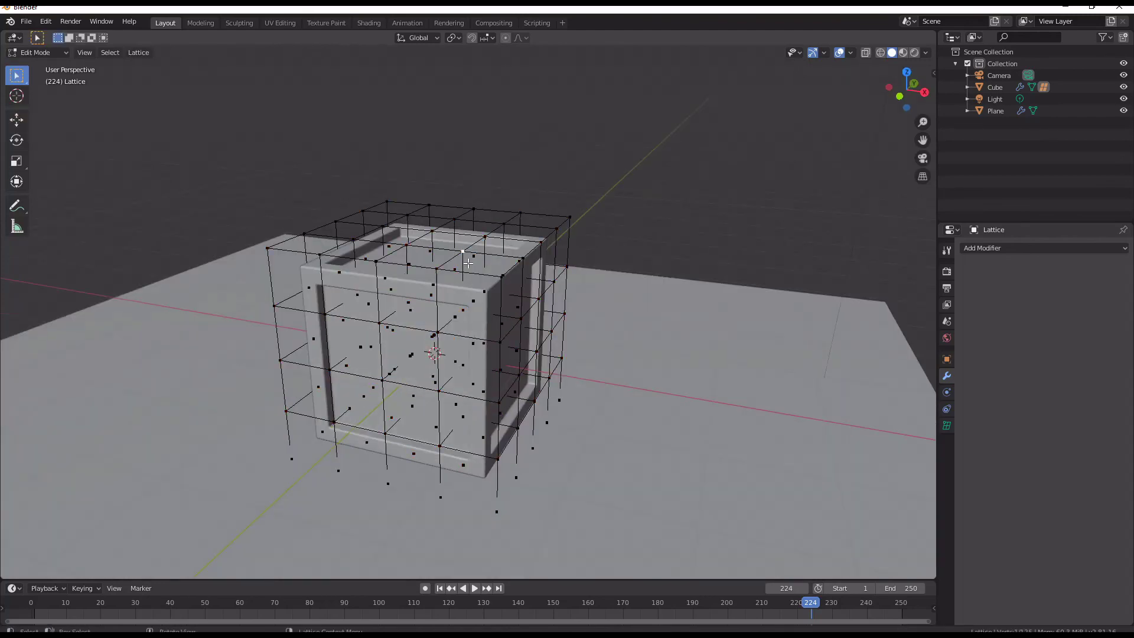
key("g")
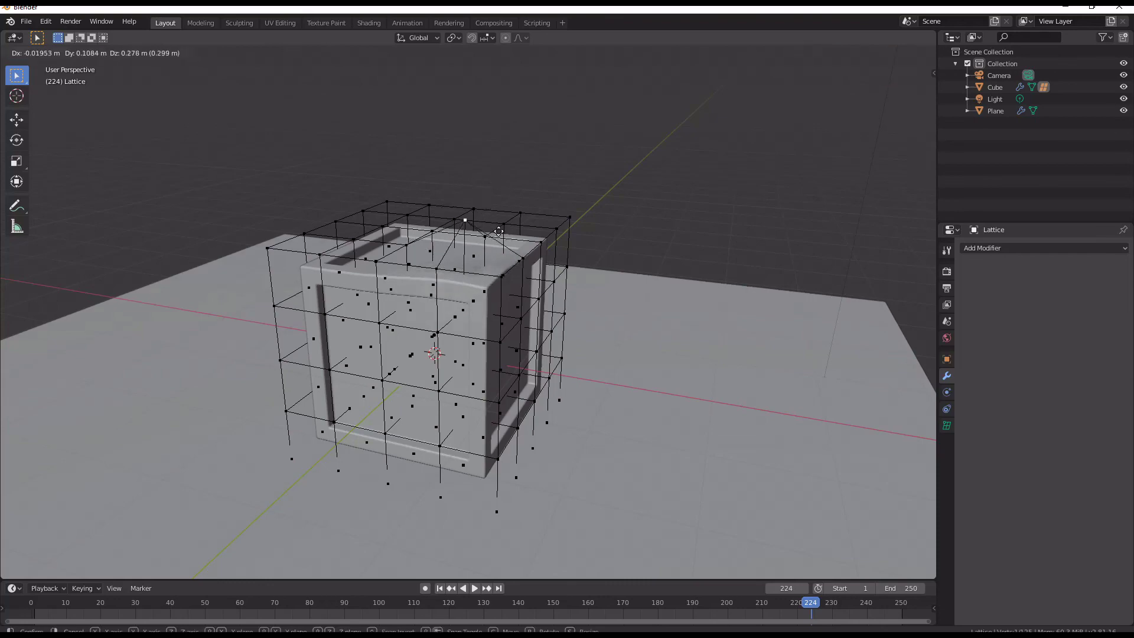
left_click(488, 172)
middle_click_drag(614, 231, 536, 290)
left_click(538, 291)
key("g")
left_click(541, 224)
Pull up an upper corner point of the lattice and move a mid-height edge point by about X 0.131, Y -0.0314, Z -0.0965 m.
middle_click_drag(542, 224, 625, 348)
key("g")
left_click(613, 260)
left_click(614, 363)
key("g")
left_click(612, 365)
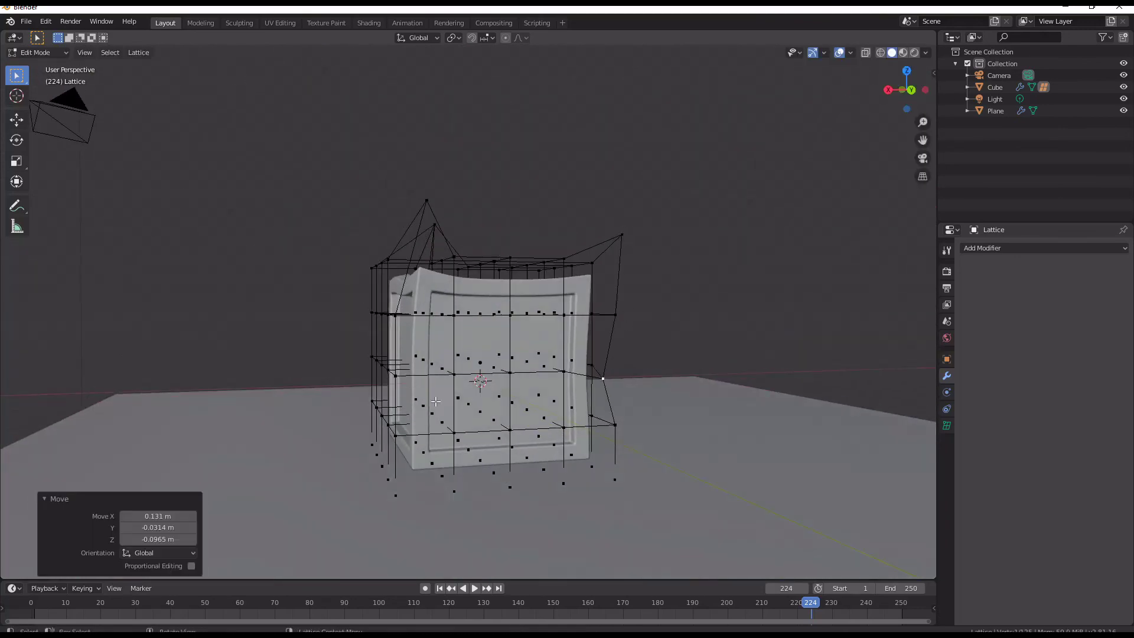
Raise two individual points along the bottom edges of the lattice to make the crate's base uneven.
left_click(511, 487)
key("g")
left_click(512, 461)
middle_click_drag(495, 489, 380, 492)
left_click(381, 494)
key("g")
left_click(388, 464)
Shift two mid-height side points of the lattice, the last by about X 0.178, Y 0.114, Z 0.0412 m, and return to Object Mode.
middle_click_drag(304, 418, 255, 384)
left_click(341, 385)
key("g")
left_click(357, 384)
left_click(255, 384)
key("g")
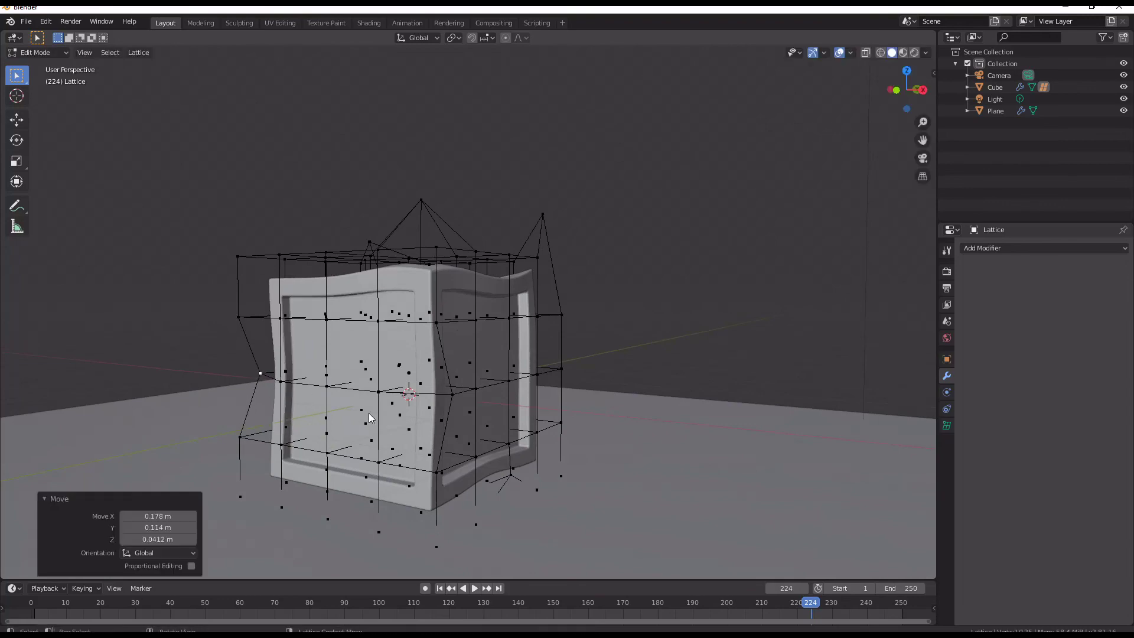
left_click(273, 380)
key("Tab")
Examine the deformed crate and its lattice from several sides.
scroll(398, 409, "down", 4)
middle_click_drag(398, 409, 456, 340)
scroll(454, 341, "up", 4)
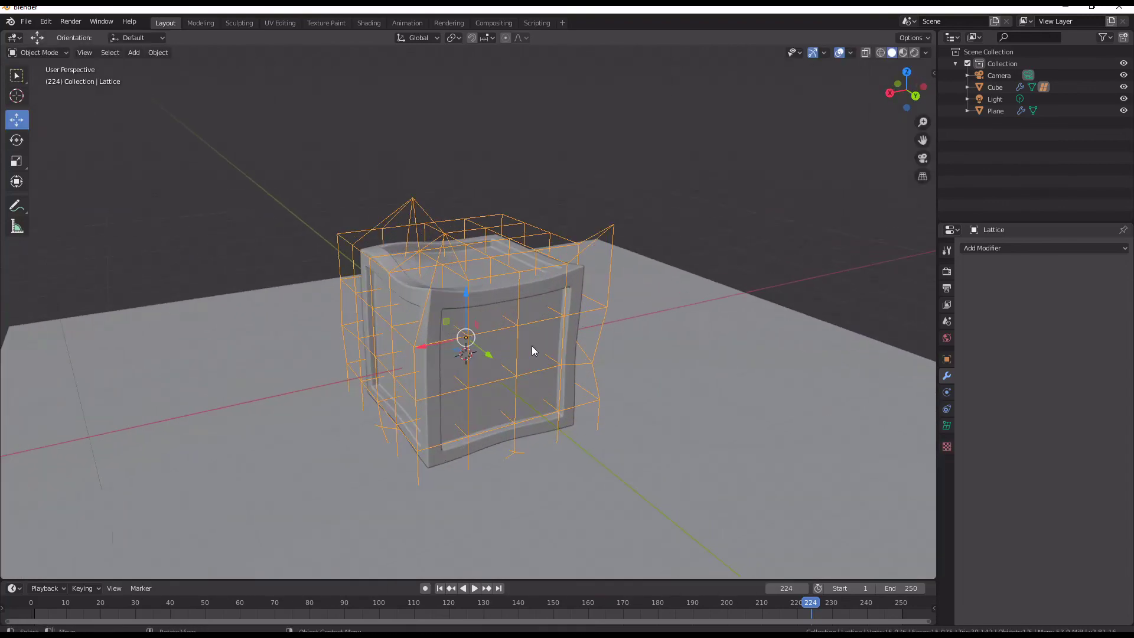
middle_click_drag(556, 354, 522, 357)
scroll(628, 357, "down", 2)
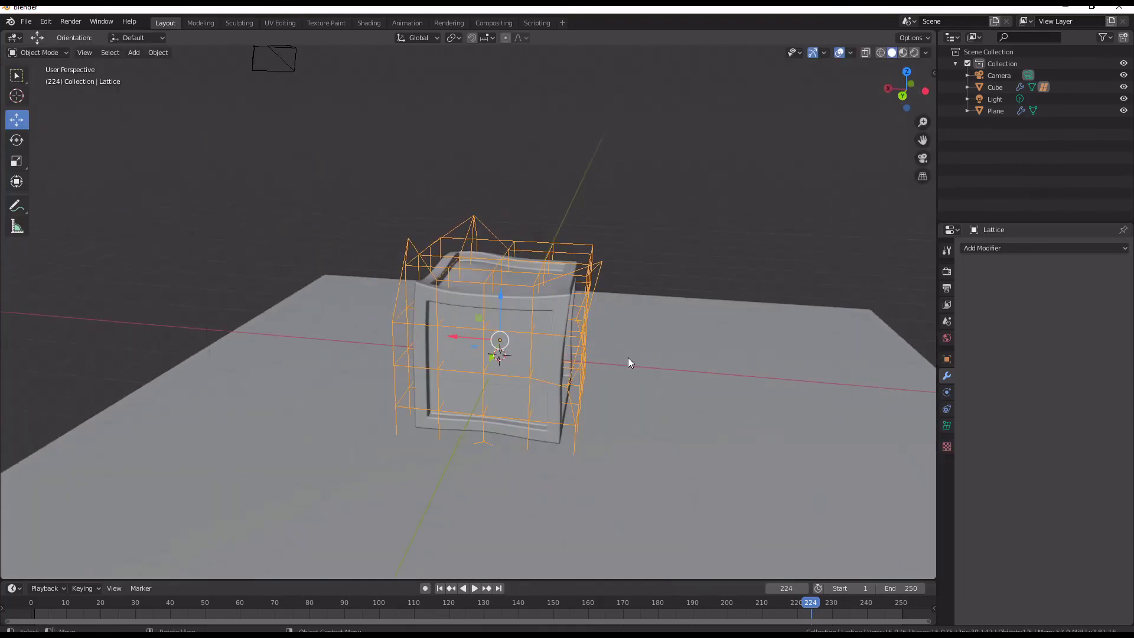
middle_click_drag(638, 355, 577, 398)
scroll(578, 398, "up", 2)
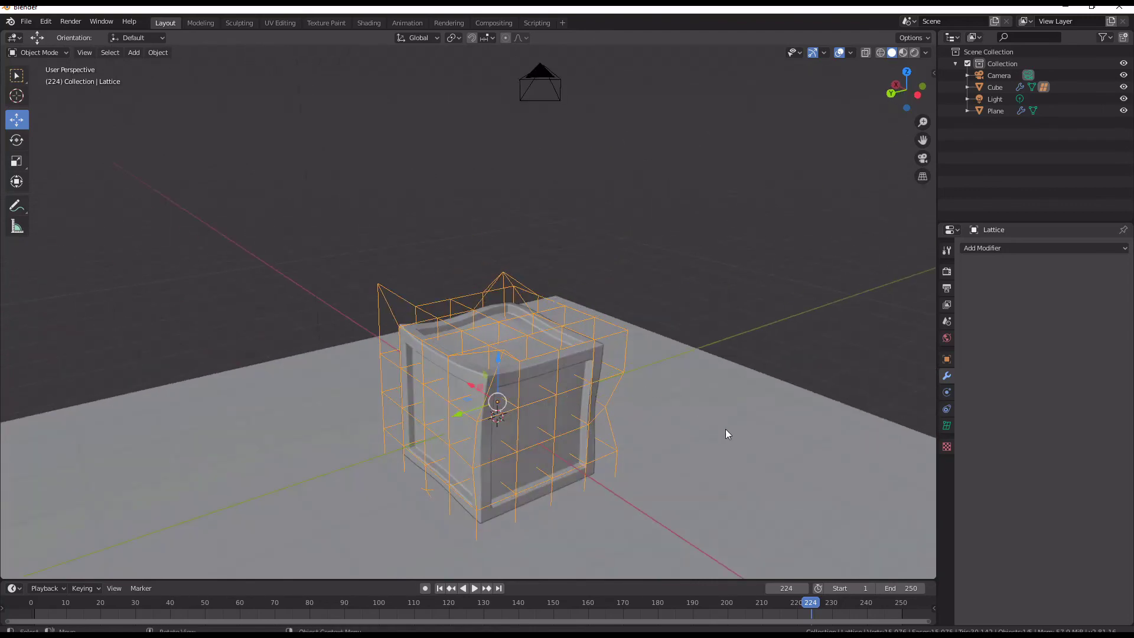
mouse_move(823, 631)
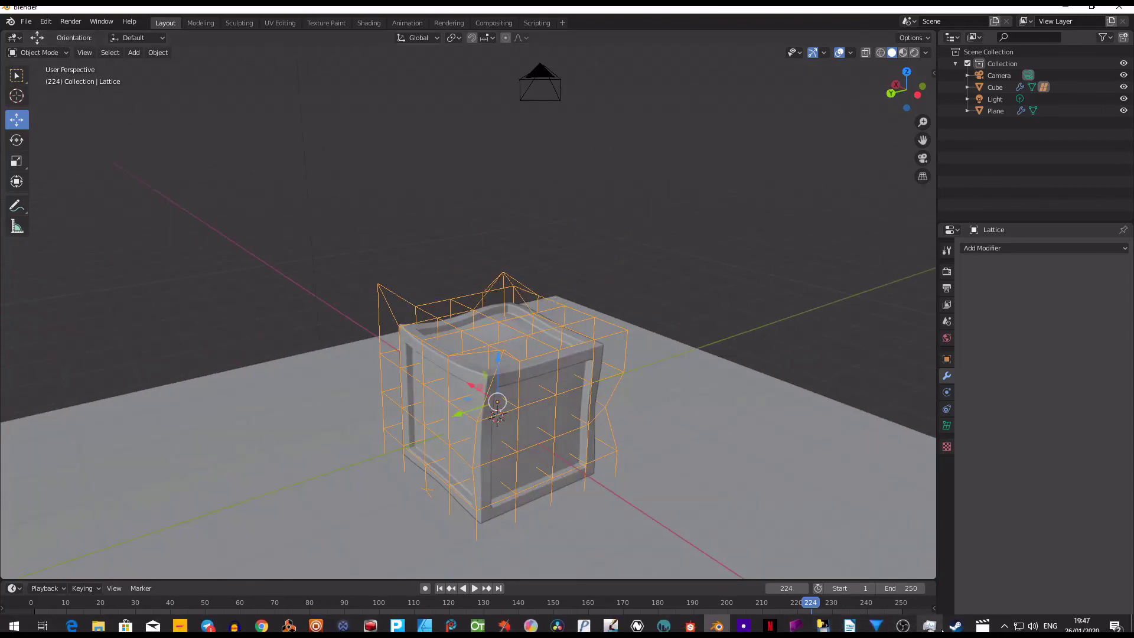